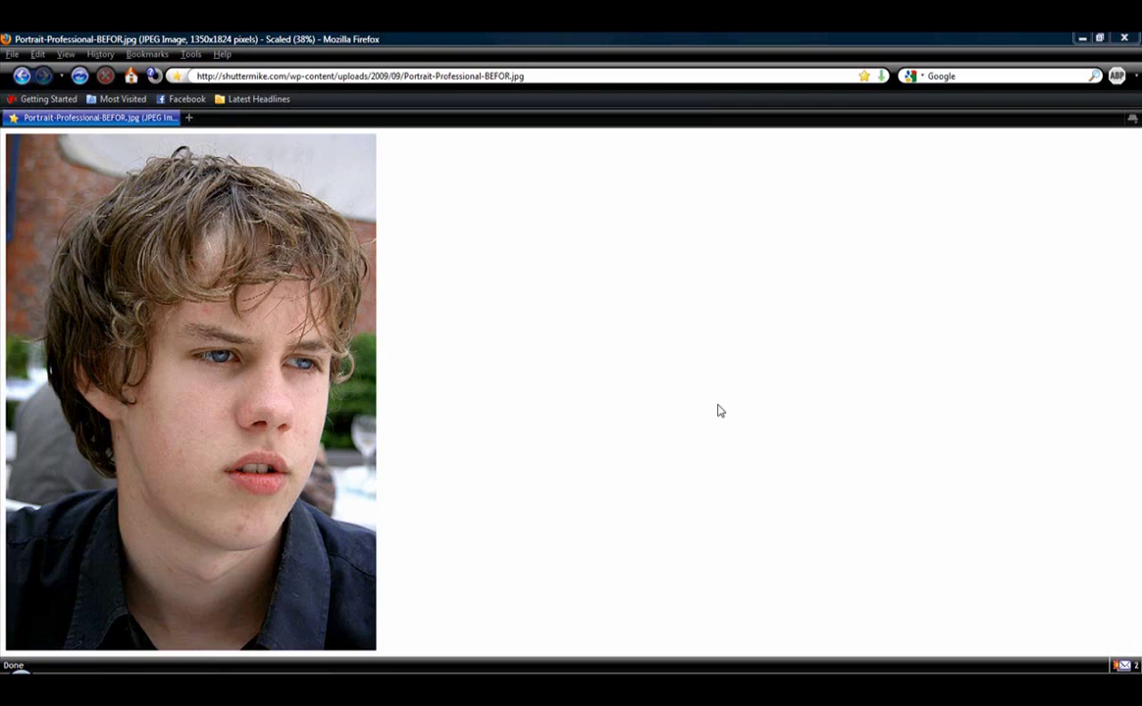
- Copy the portrait photo from the web page to the clipboard
click(198, 305)
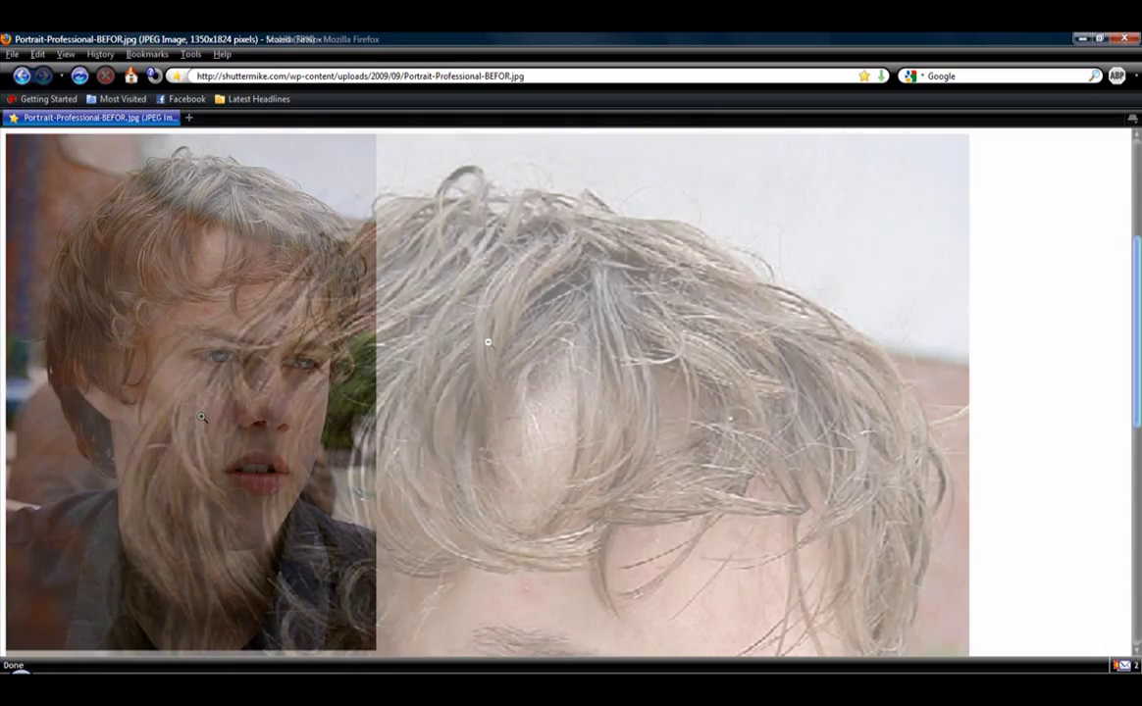
click(241, 545)
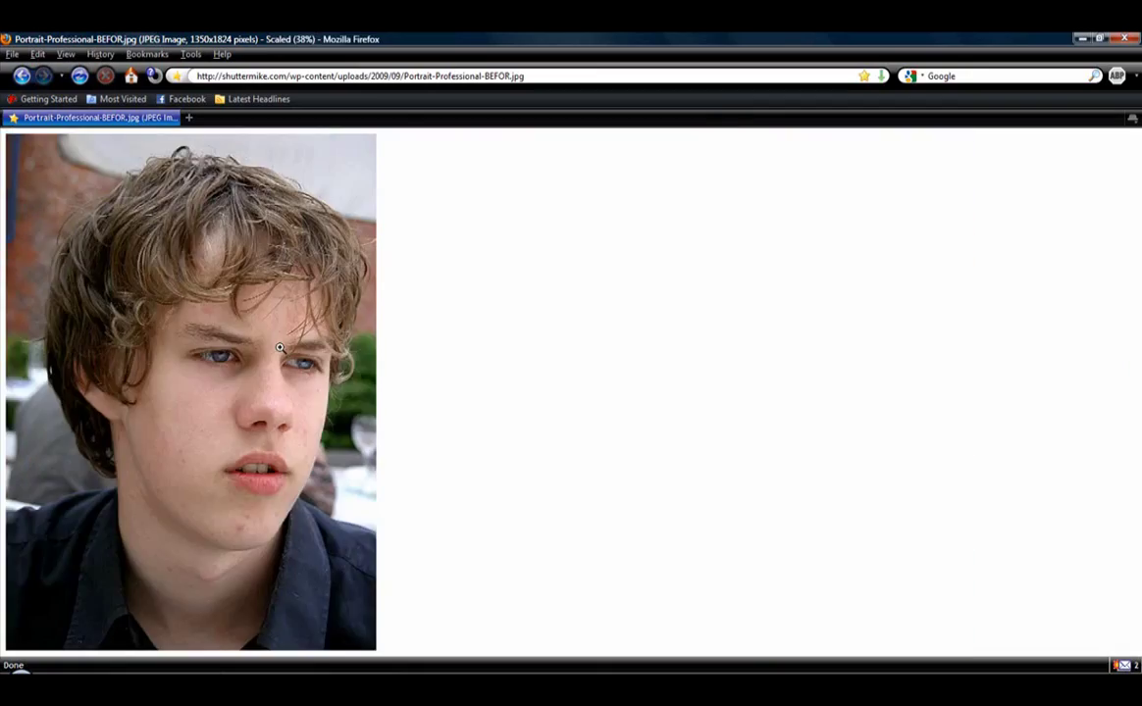
right_click(133, 355)
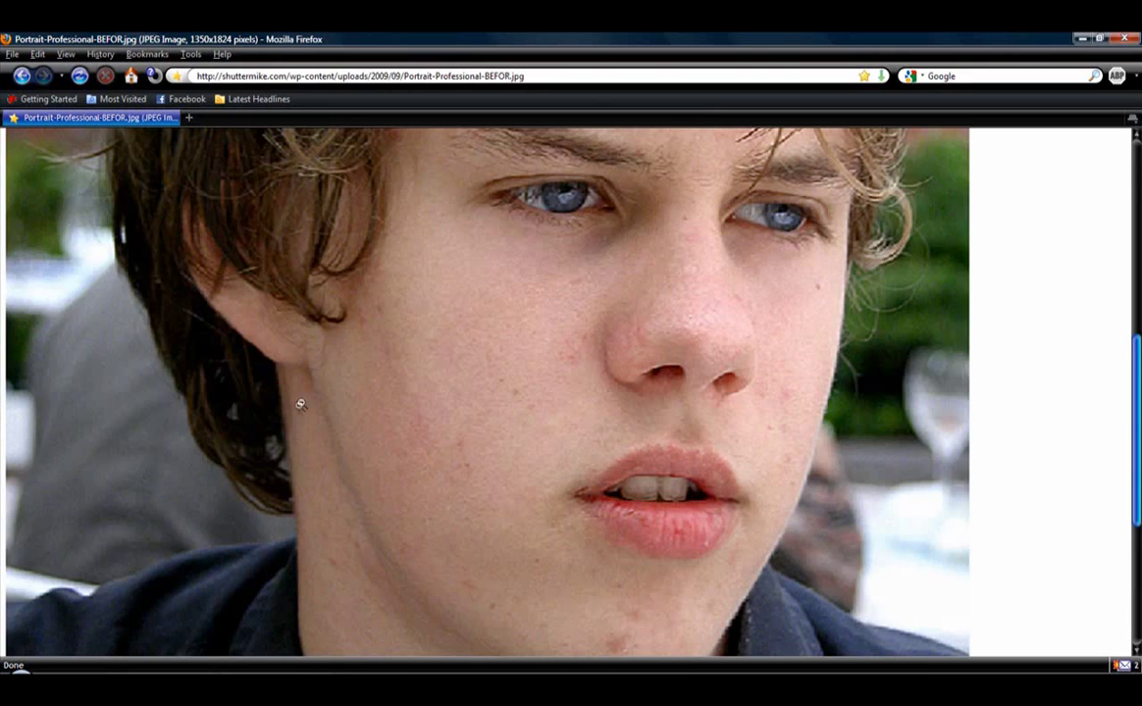
click(349, 314)
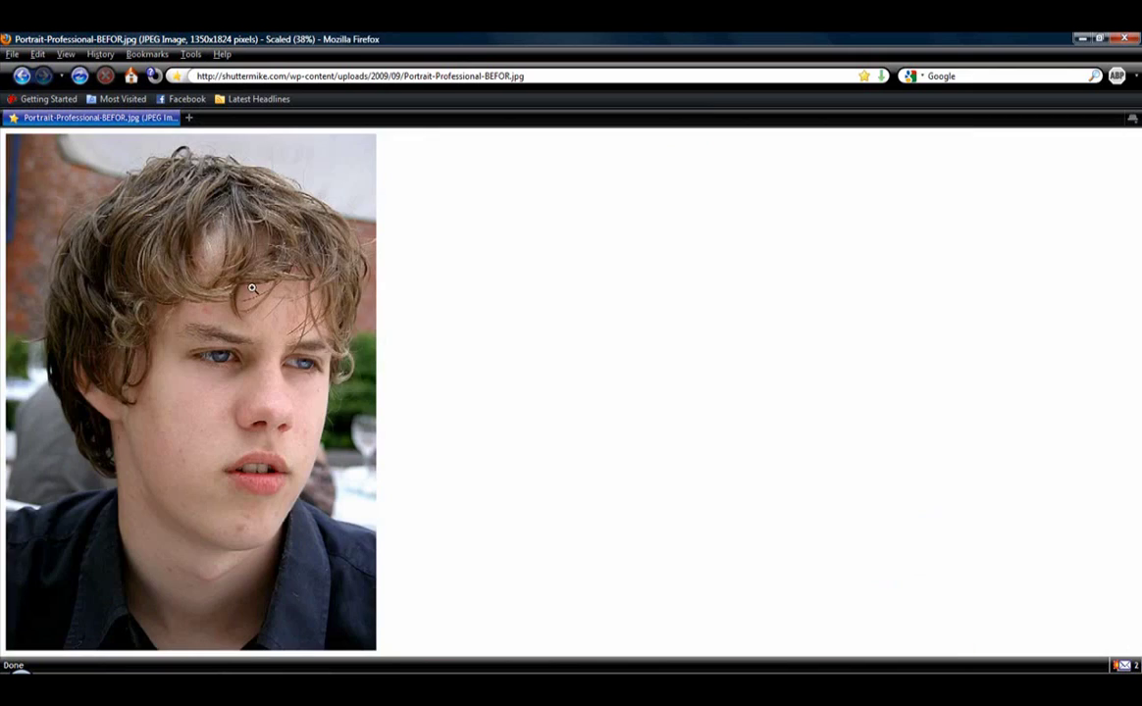
right_click(251, 288)
click(1132, 290)
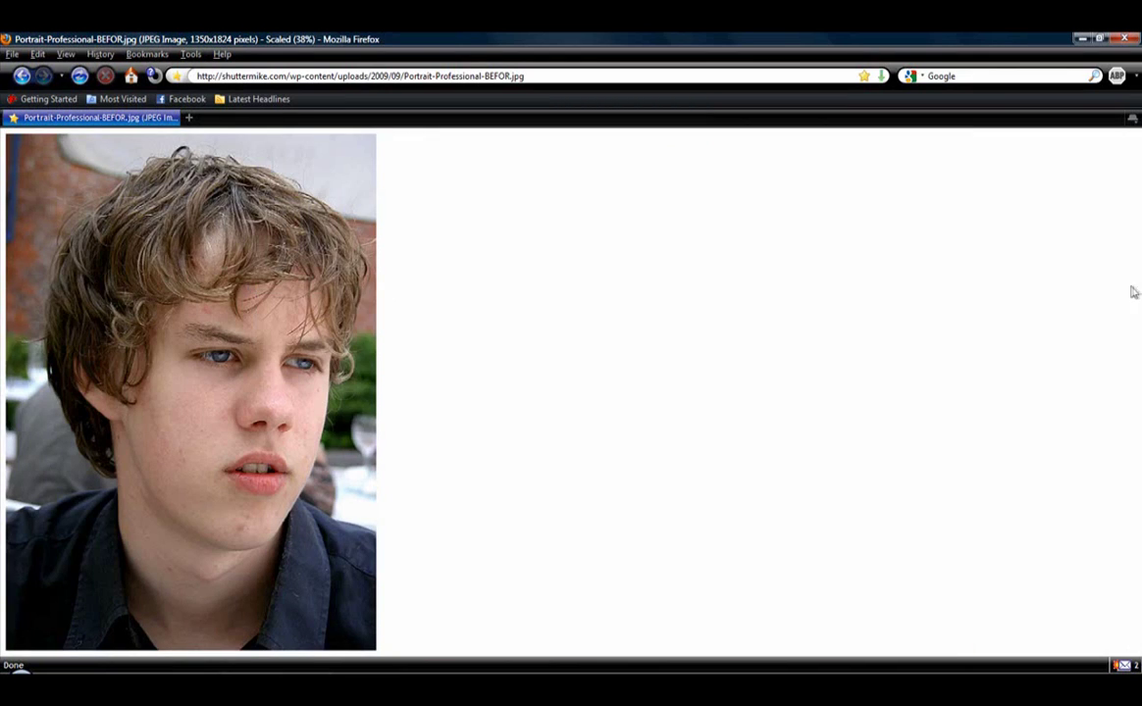
right_click(300, 315)
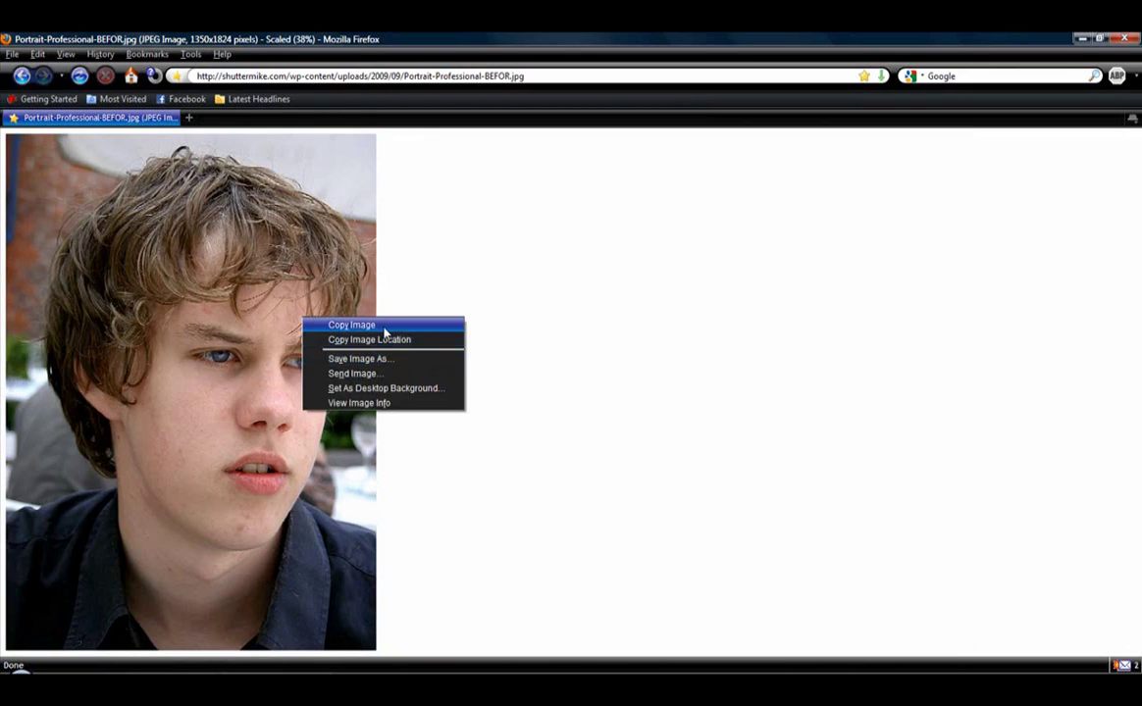
click(376, 340)
- Switch to Photoshop, create a new RGB document with the Clipboard preset, and paste the copied portrait into it
click(128, 684)
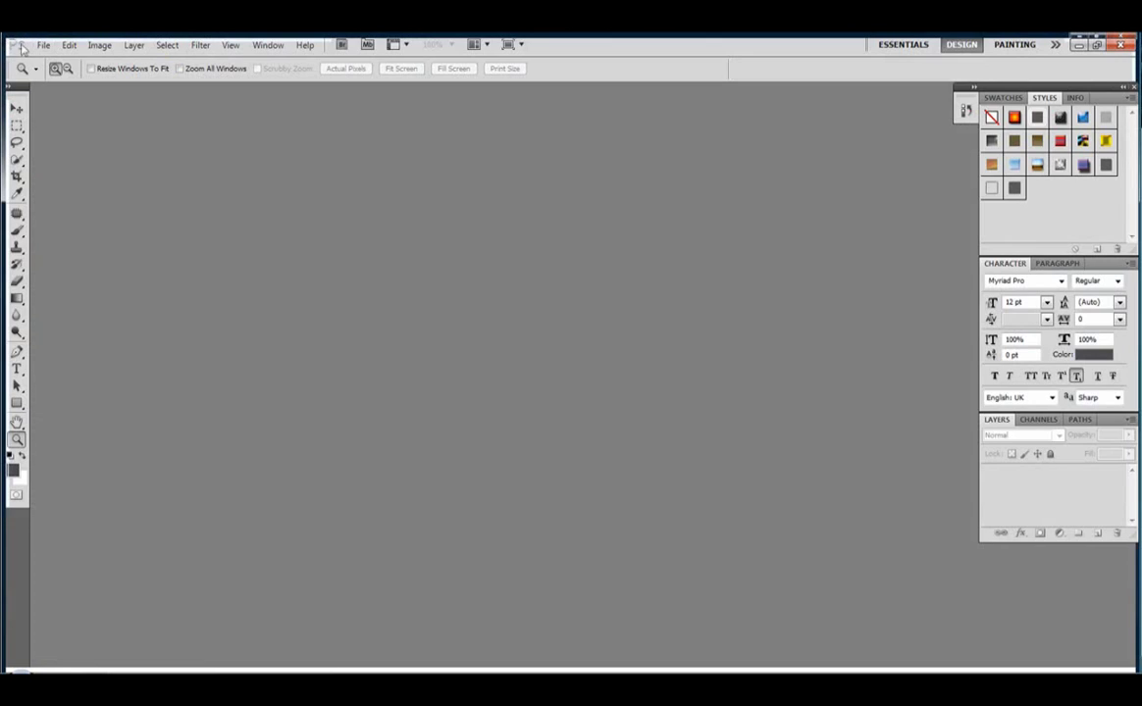
click(44, 46)
click(103, 69)
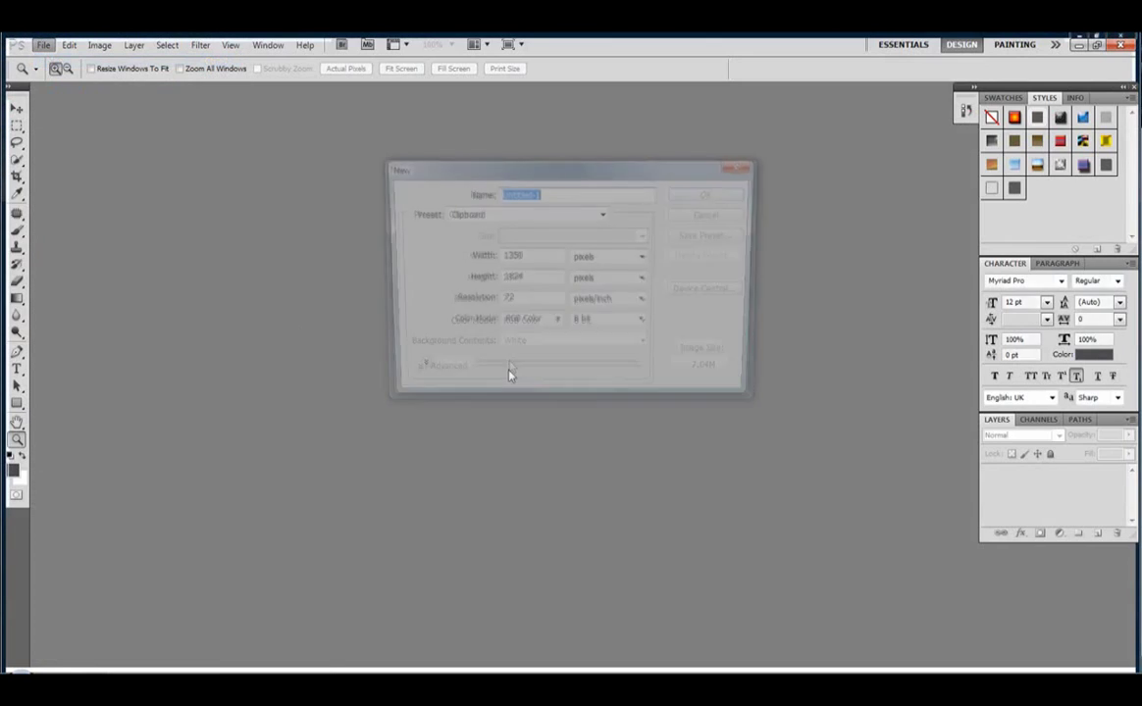
click(673, 197)
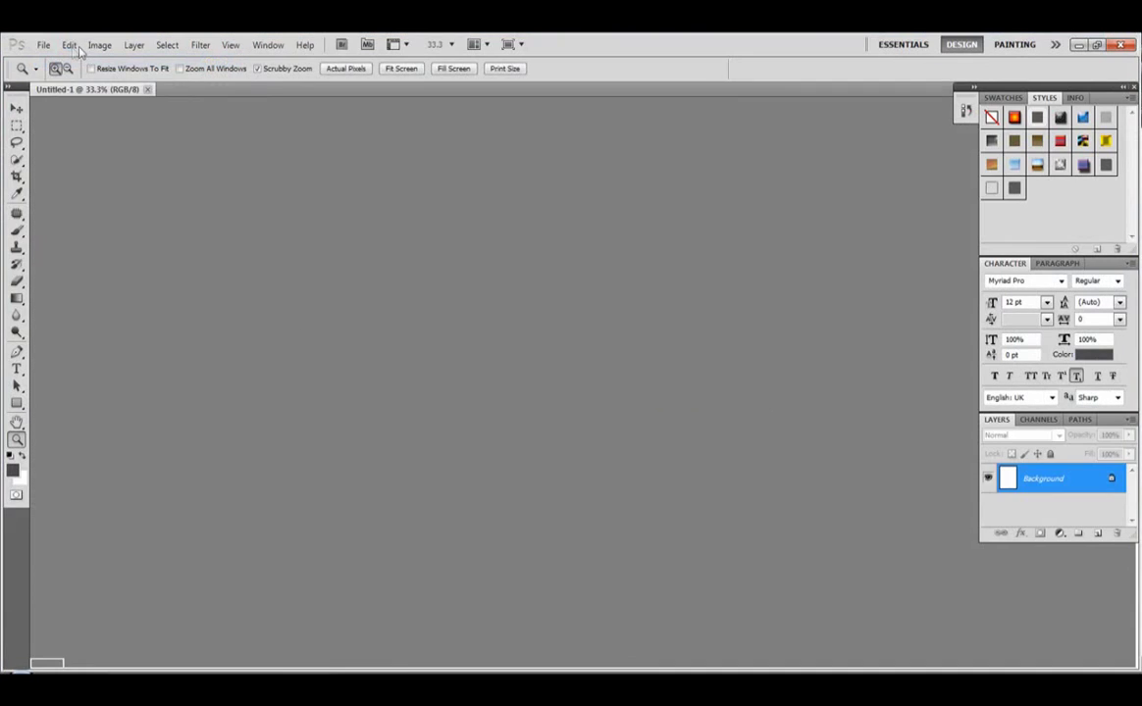
click(69, 46)
click(103, 170)
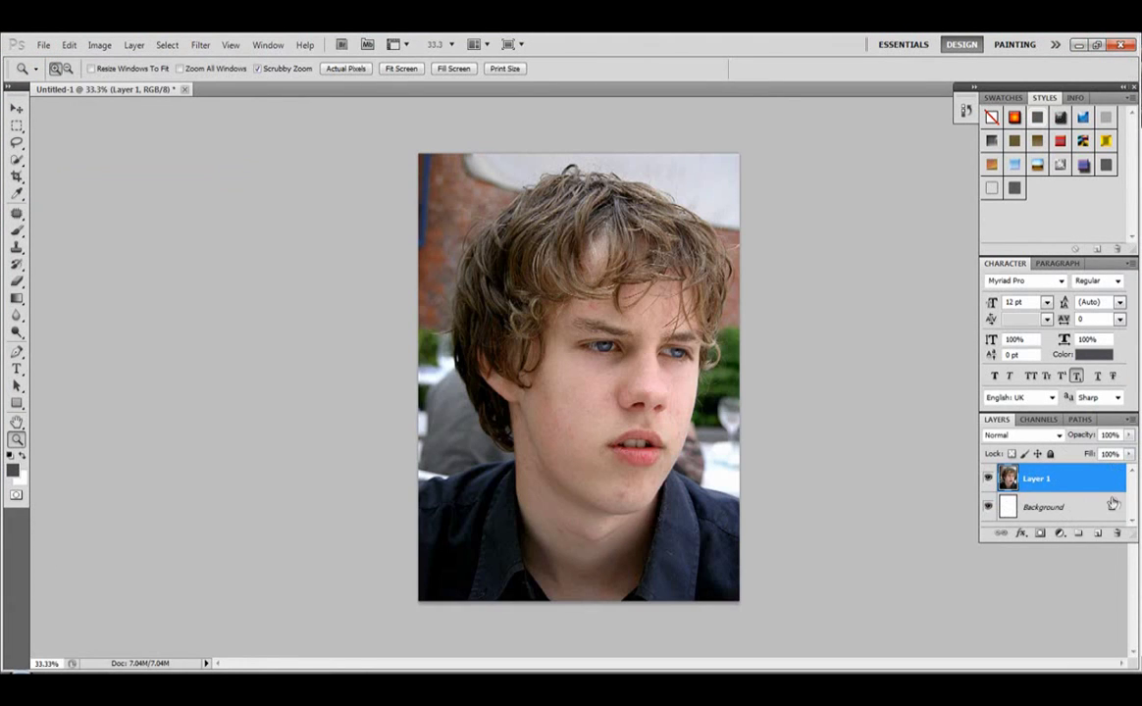
- Delete the white Background layer and duplicate the portrait layer within the same document
click(1048, 507)
key(Delete)
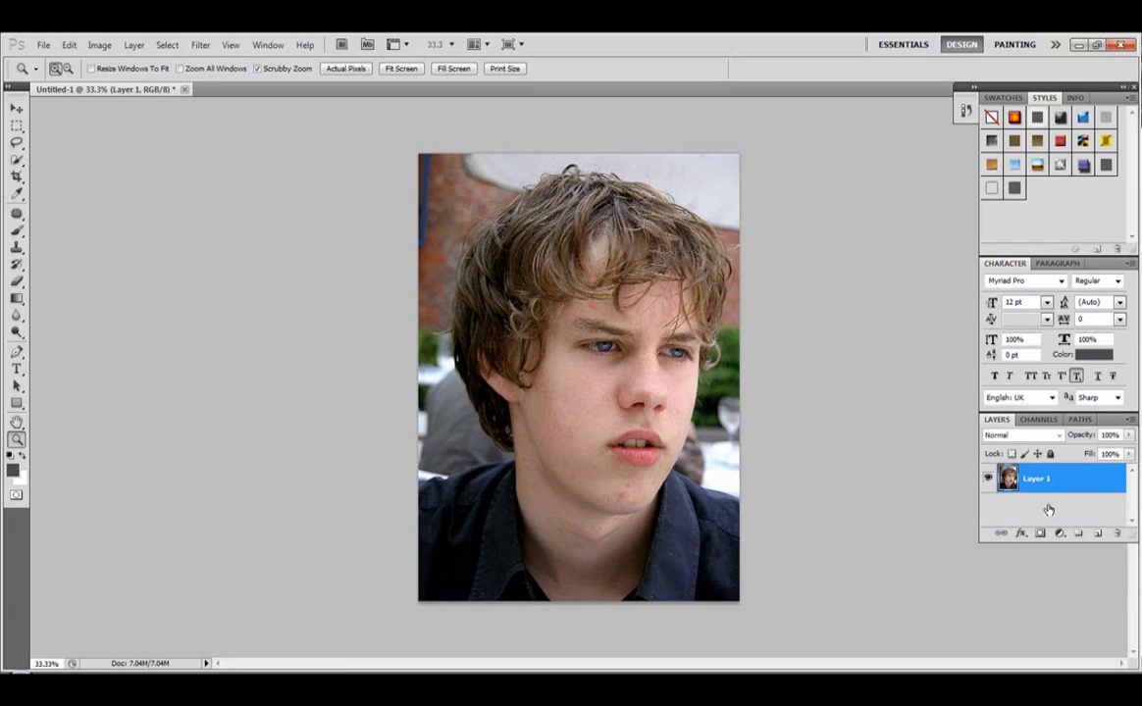
right_click(1011, 477)
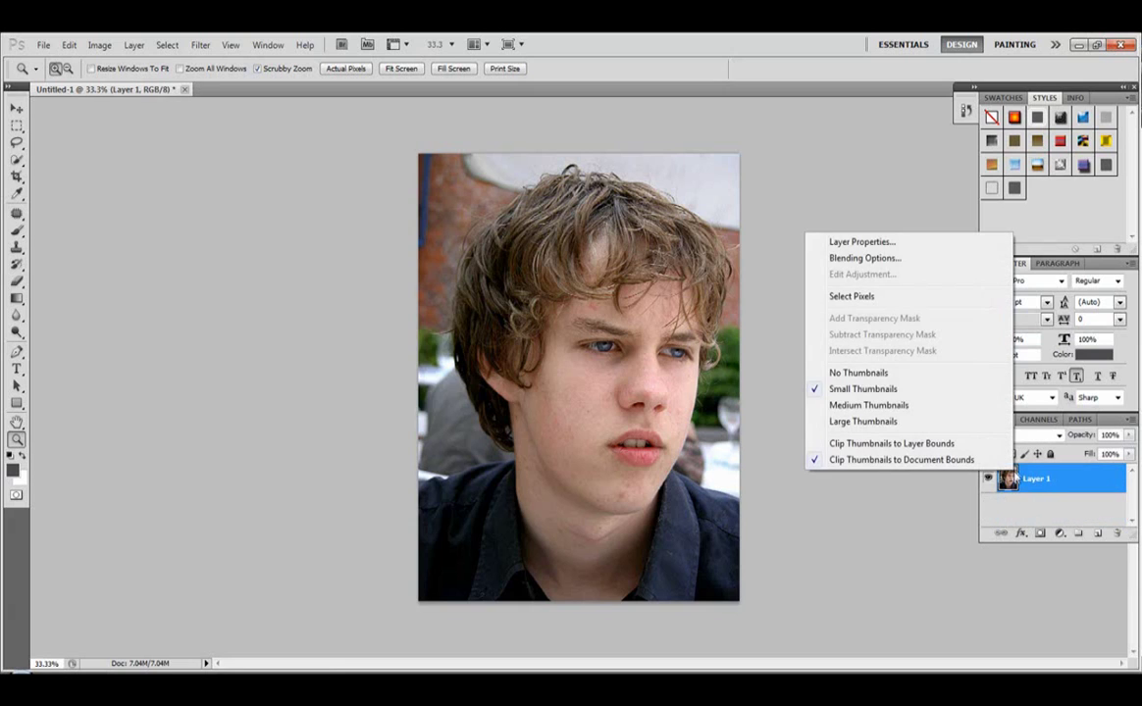
click(1080, 502)
right_click(1057, 478)
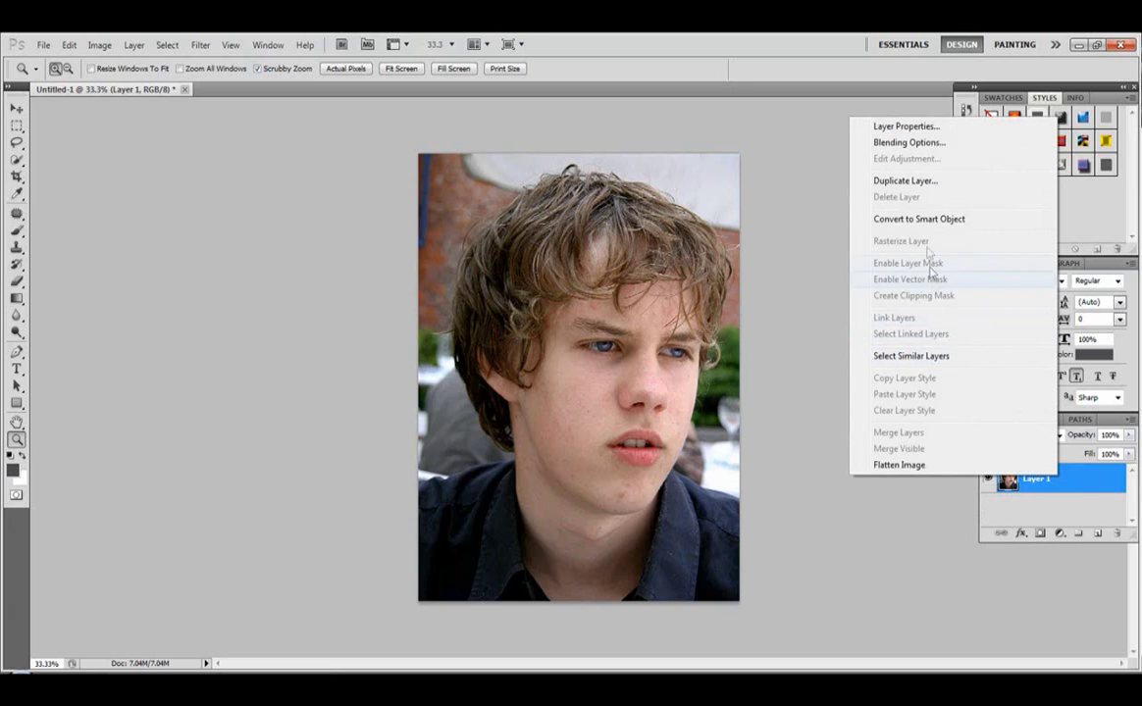
click(904, 181)
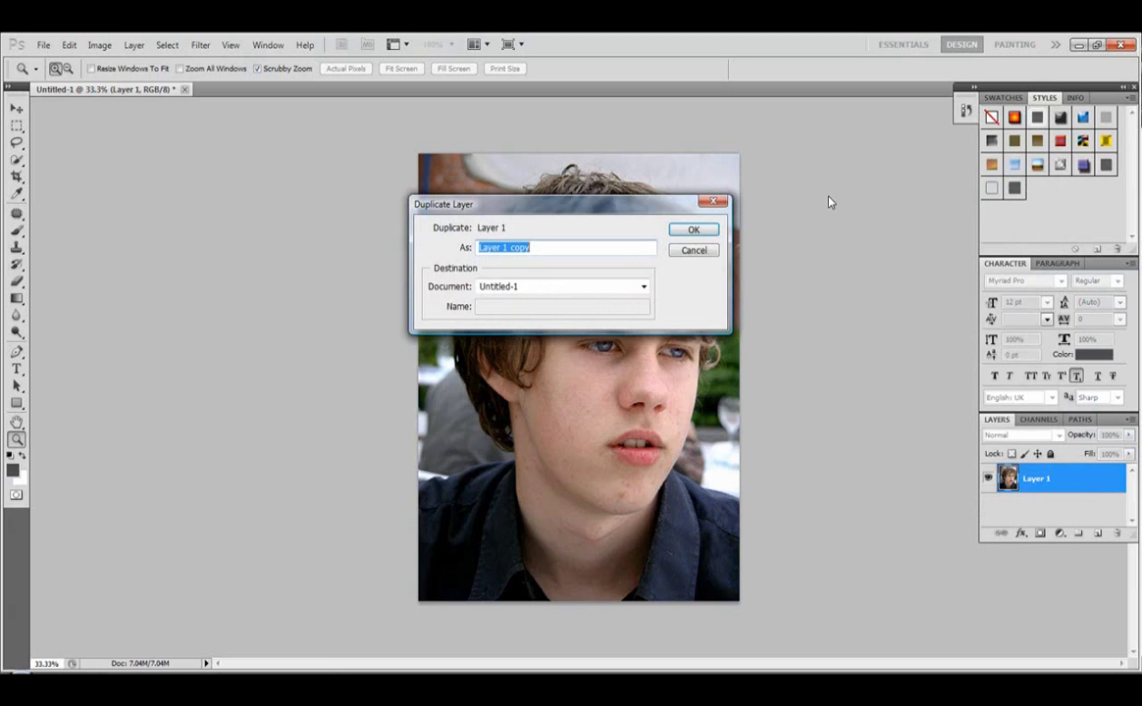
click(694, 228)
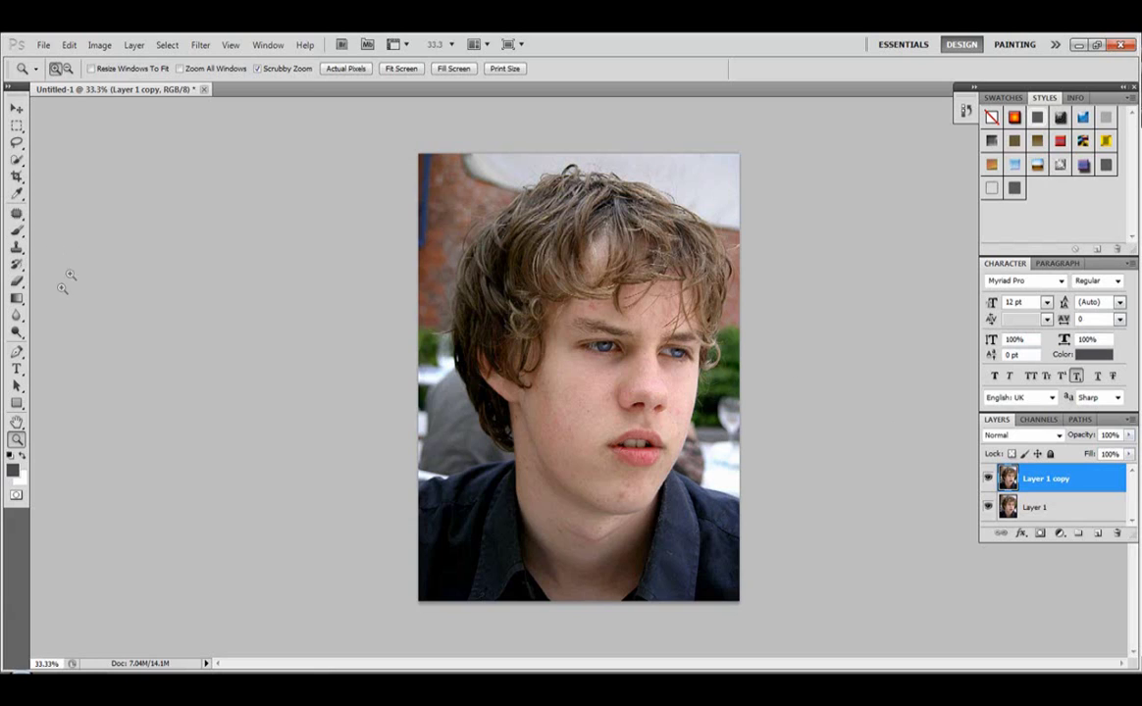
- Patch out the large red blemish on the chin with the Patch Tool, using clean skin as the source, and deselect
drag(17, 214, 78, 212)
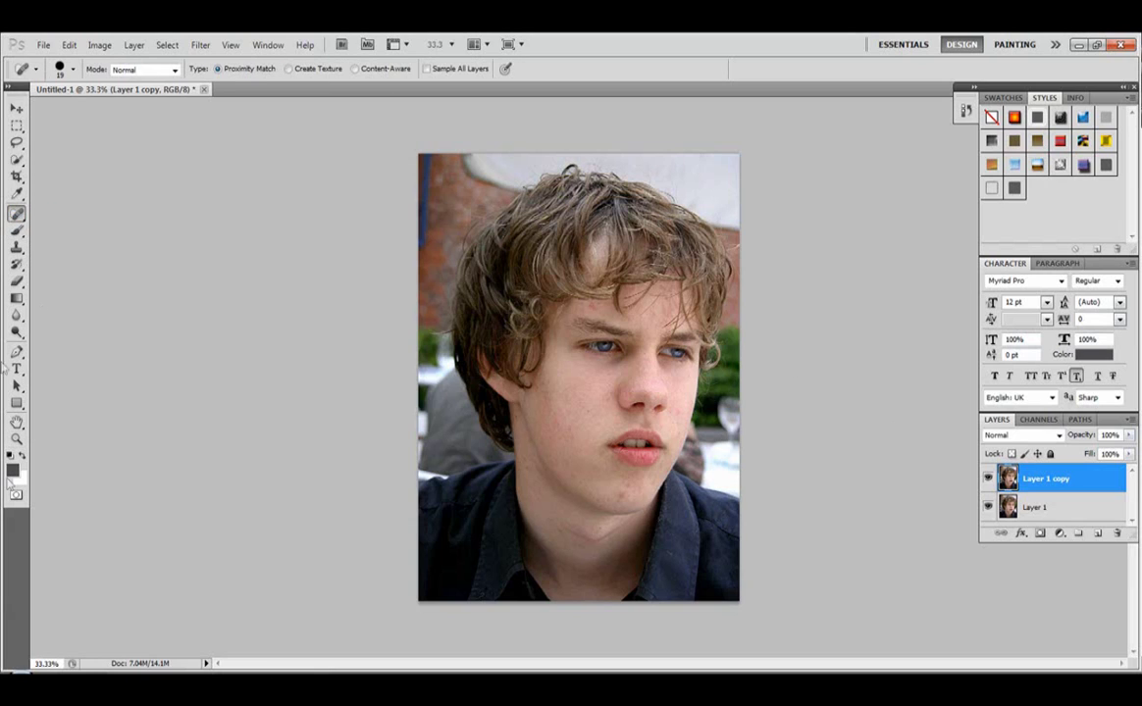
right_click(21, 213)
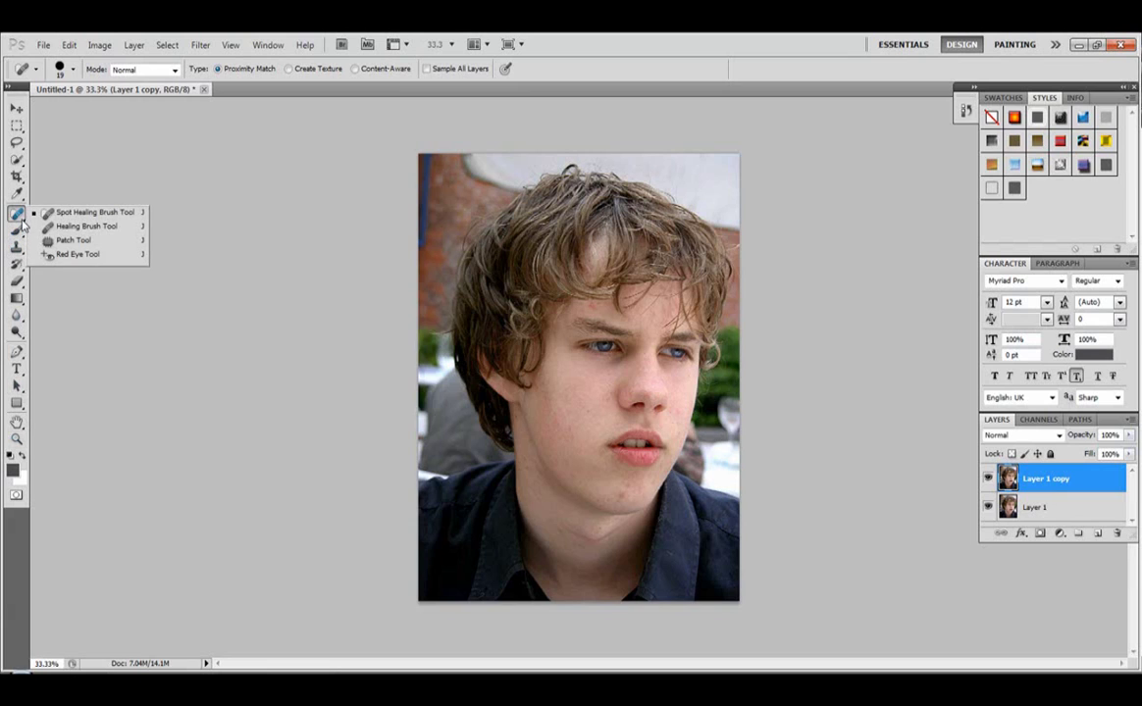
click(61, 240)
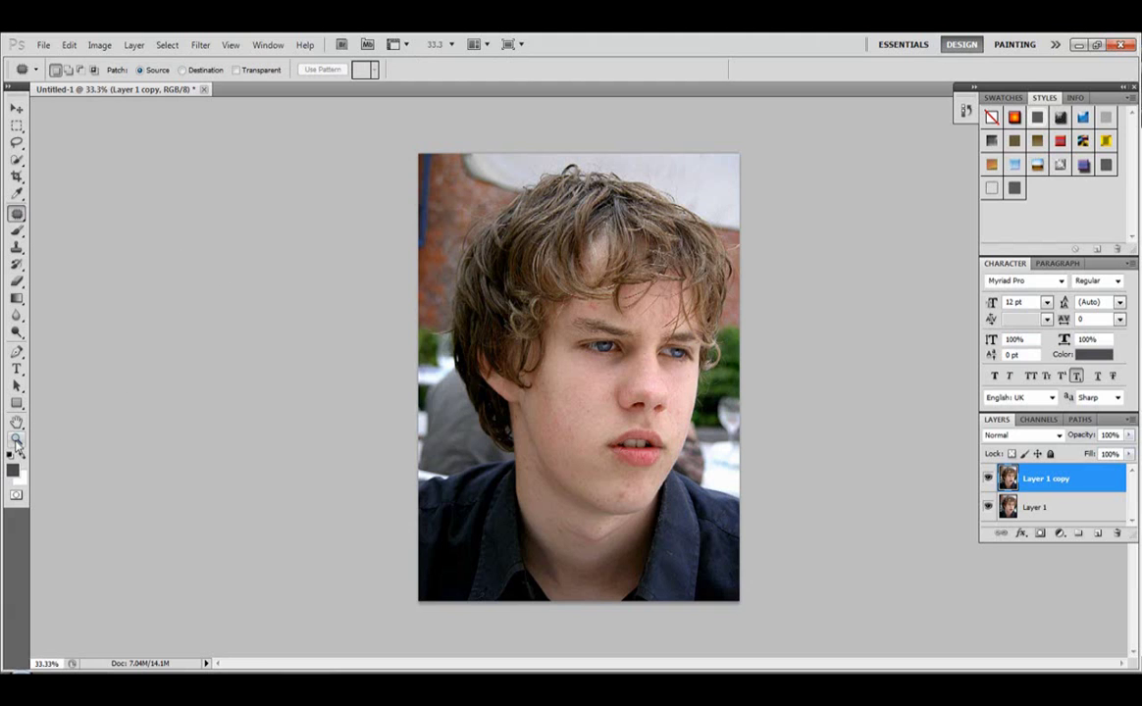
click(16, 437)
click(628, 447)
drag(637, 517, 657, 540)
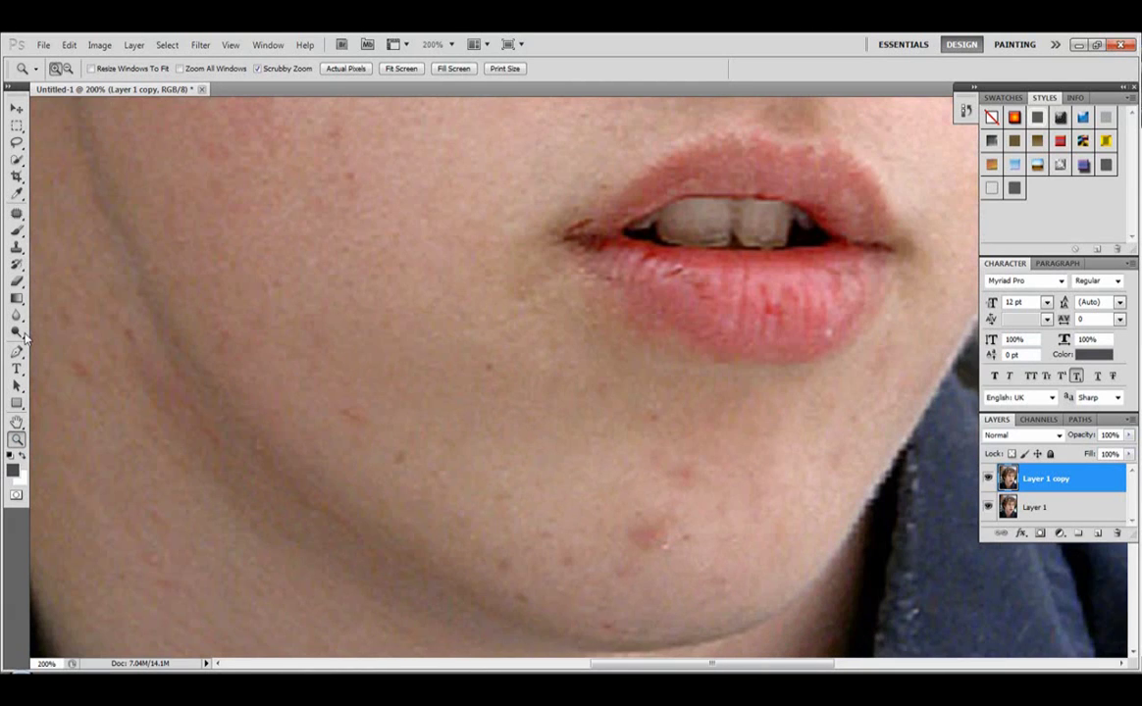
click(18, 215)
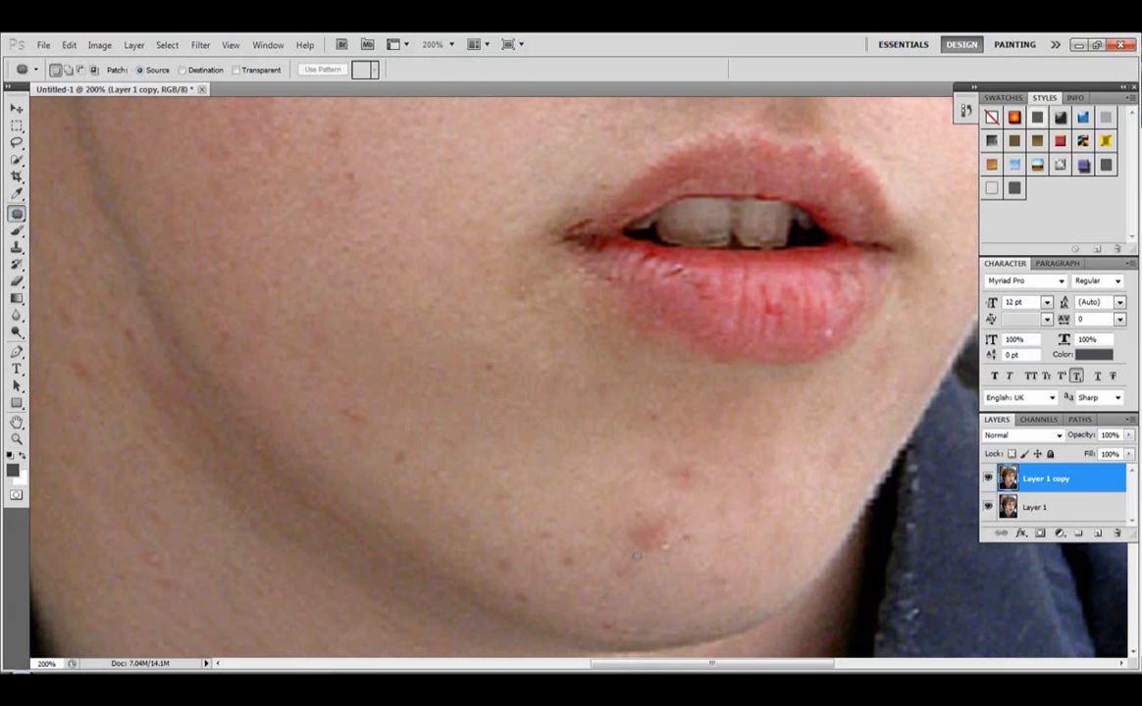
mouse_move(646, 557)
mouse_down()
mouse_move(500, 427)
mouse_move(384, 245)
mouse_move(446, 157)
mouse_move(480, 132)
mouse_move(580, 415)
mouse_move(643, 548)
mouse_move(459, 282)
mouse_move(582, 479)
mouse_move(485, 201)
mouse_move(694, 282)
mouse_move(708, 212)
mouse_move(539, 192)
mouse_move(496, 210)
mouse_move(476, 353)
mouse_move(547, 439)
mouse_up()
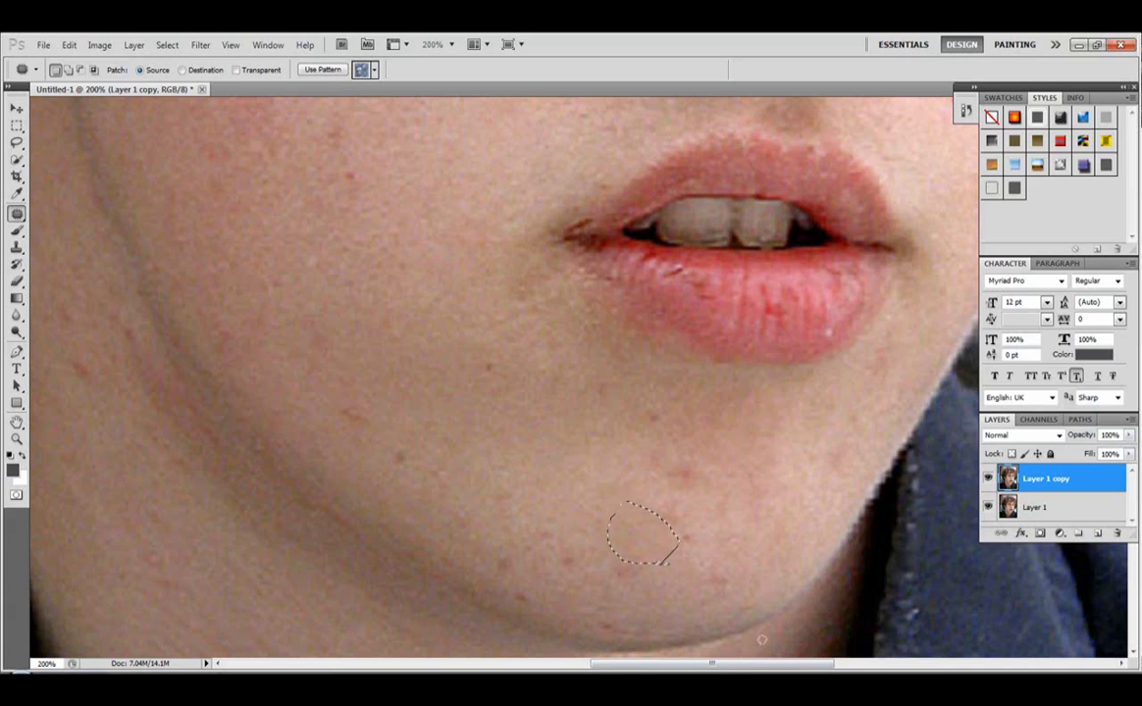
key(ctrl+d)
- Patch out the brown spot and the reddish mark on the lower cheek near the jawline
mouse_move(399, 478)
mouse_down()
mouse_move(470, 435)
mouse_move(498, 398)
mouse_up()
key(ctrl+d)
drag(332, 385, 392, 331)
key(ctrl+d)
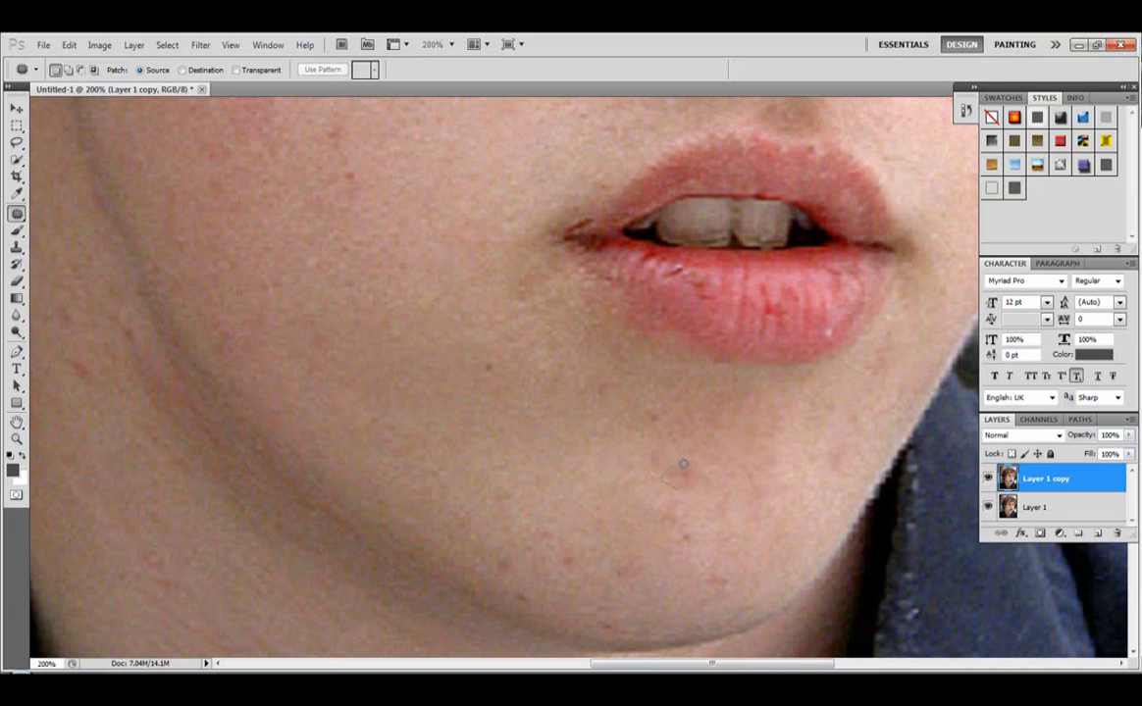
- Patch the red spot on the chin below the lower lip and the mark beside the far corner of the mouth
drag(683, 464, 638, 469)
drag(675, 482, 608, 447)
key(ctrl+d)
mouse_move(920, 344)
mouse_down()
mouse_move(904, 343)
mouse_move(902, 371)
mouse_move(912, 346)
mouse_up()
drag(884, 366, 638, 422)
key(ctrl+d)
- Patch out the cluster of small red spots across the middle of the chin with clean skin
drag(726, 520, 679, 574)
mouse_move(634, 529)
mouse_down()
mouse_move(725, 570)
mouse_move(568, 489)
mouse_move(507, 397)
mouse_up()
key(ctrl+d)
mouse_move(675, 447)
mouse_down()
mouse_move(677, 461)
mouse_move(540, 390)
mouse_up()
key(ctrl+d)
drag(583, 579, 502, 444)
key(ctrl+d)
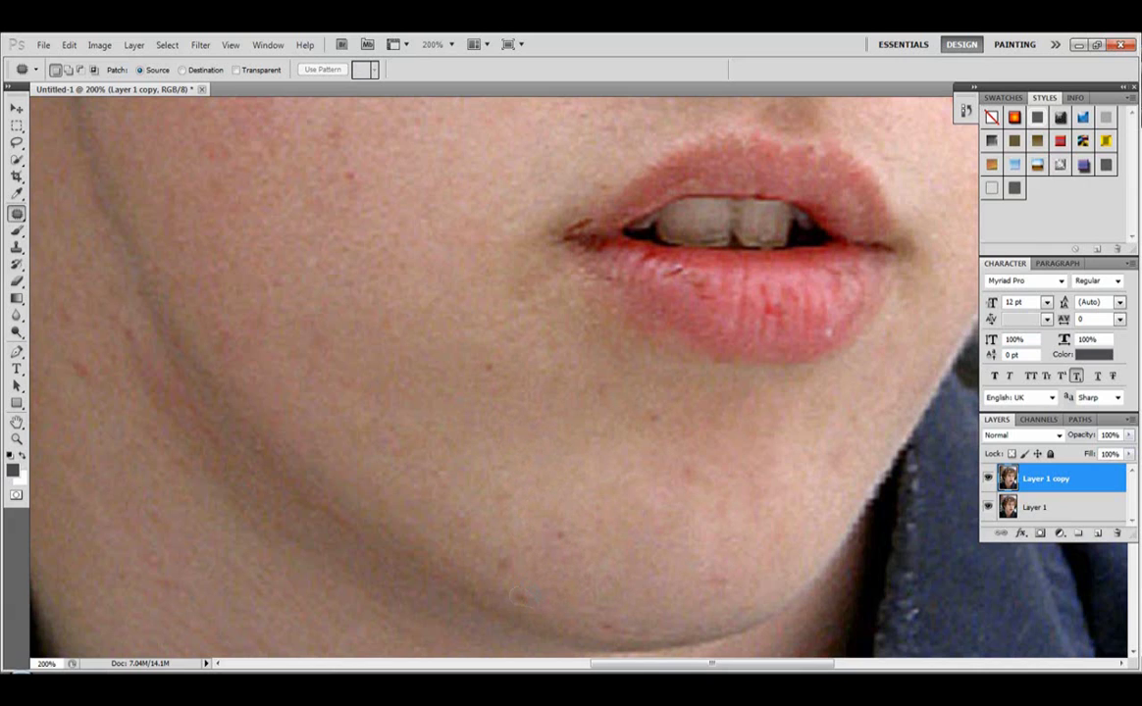
- Patch out the small spots along the lower edge of the chin near the jawline
drag(531, 603, 546, 554)
key(ctrl+d)
key(ctrl+d)
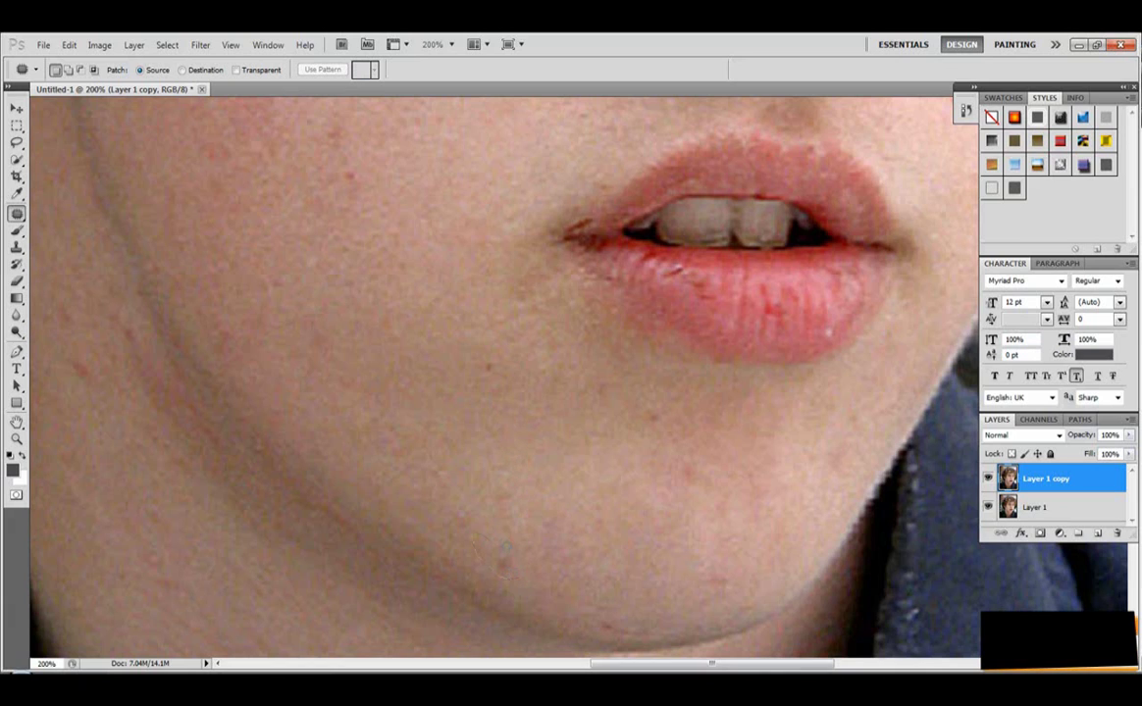
drag(499, 550, 457, 501)
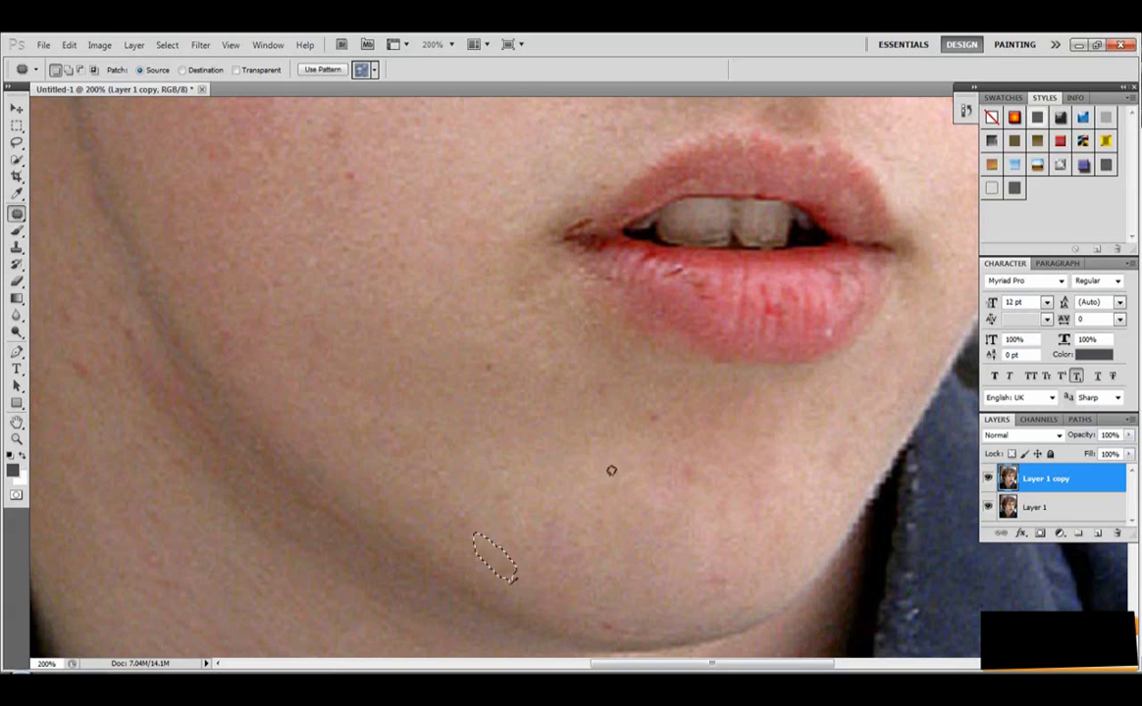
key(ctrl+d)
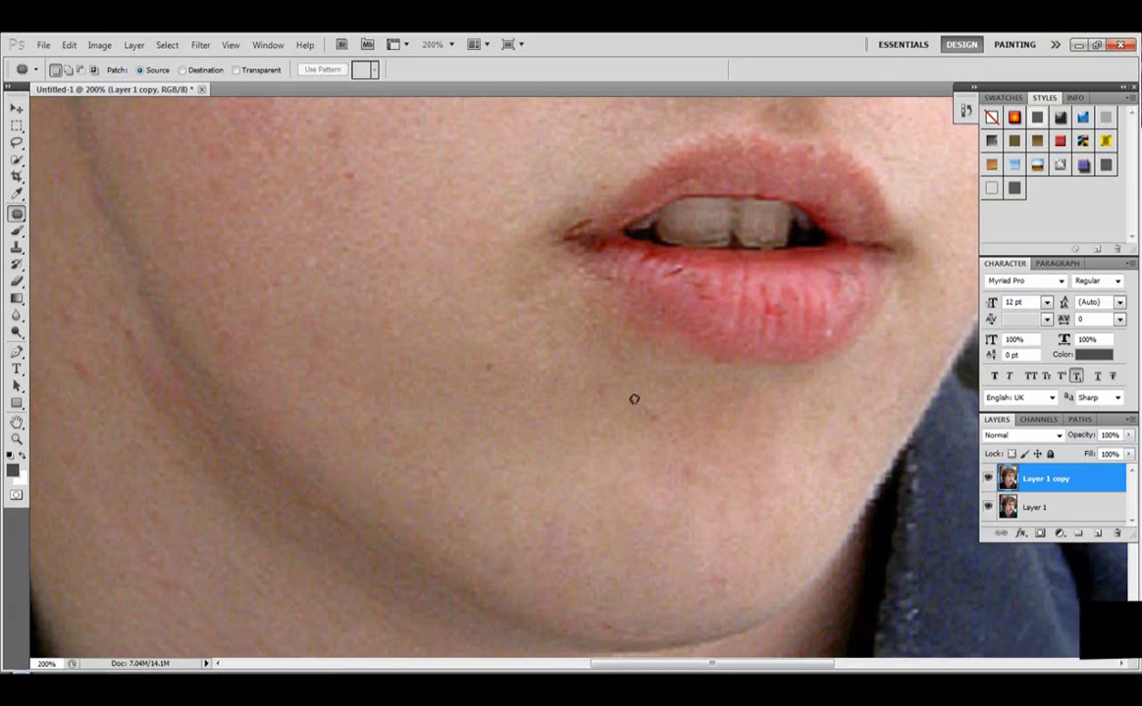
- Patch over the remaining redness on the chin below the lower lip with nearby skin
scroll(657, 434, up, 2)
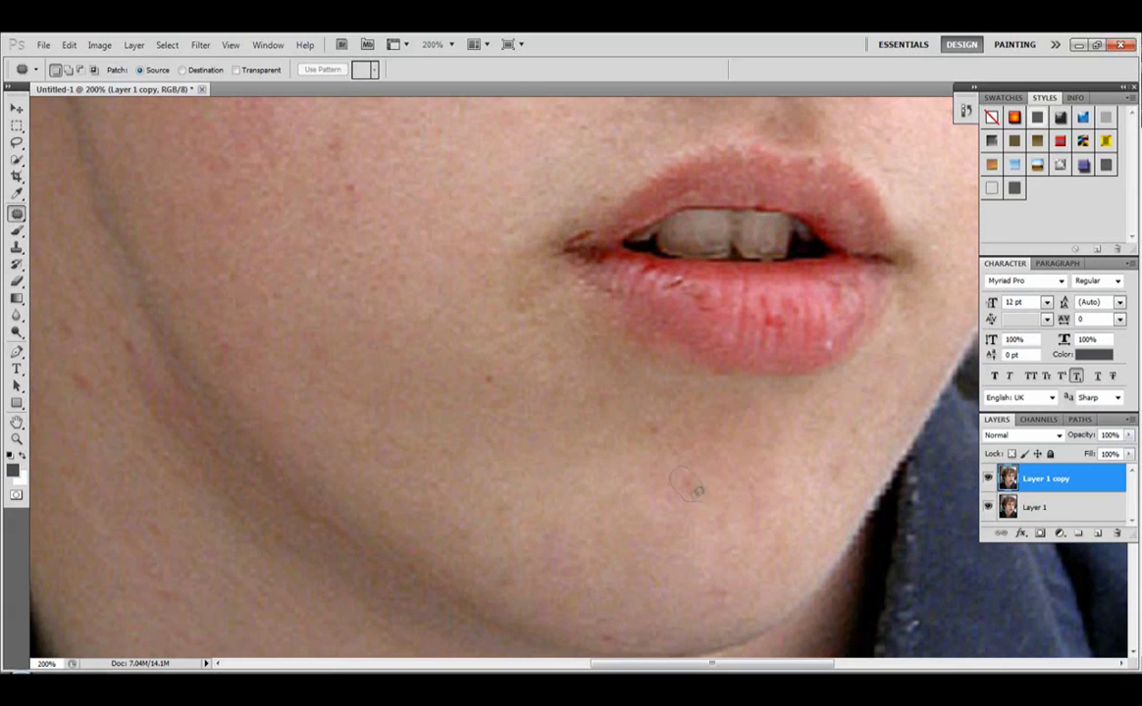
drag(698, 491, 679, 493)
drag(638, 420, 638, 420)
drag(699, 491, 662, 466)
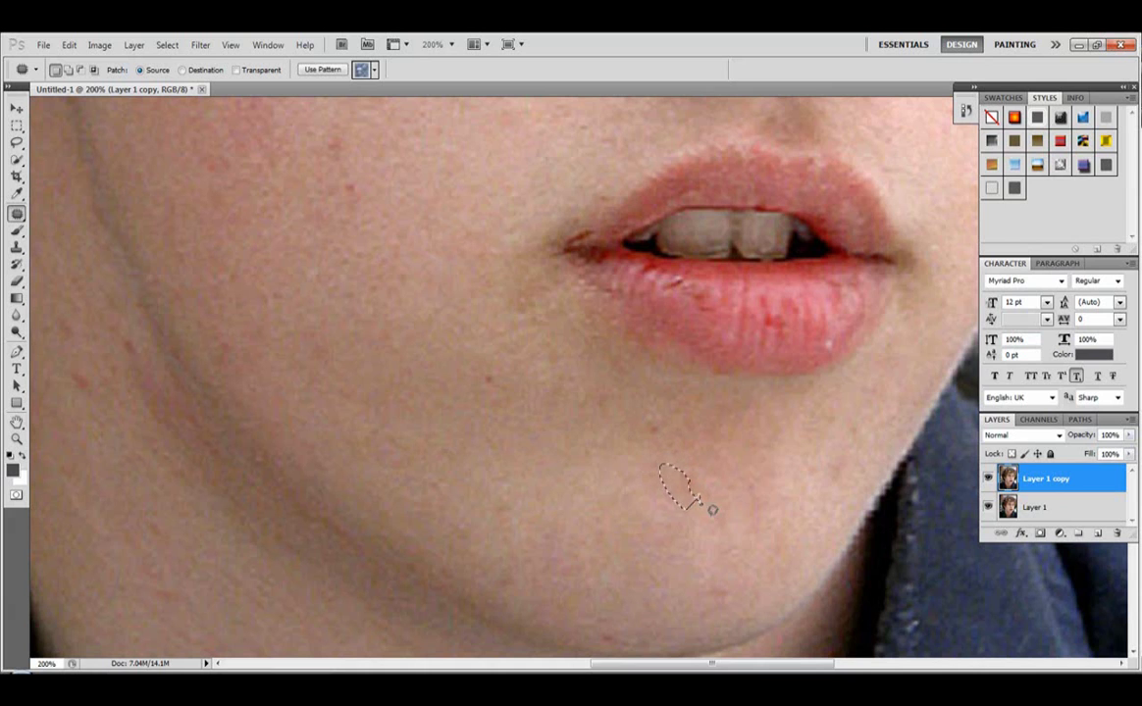
- Patch out the two brown spots on the cheek and the red blemish beside the nose
scroll(683, 490, up, 5)
scroll(746, 385, up, 4)
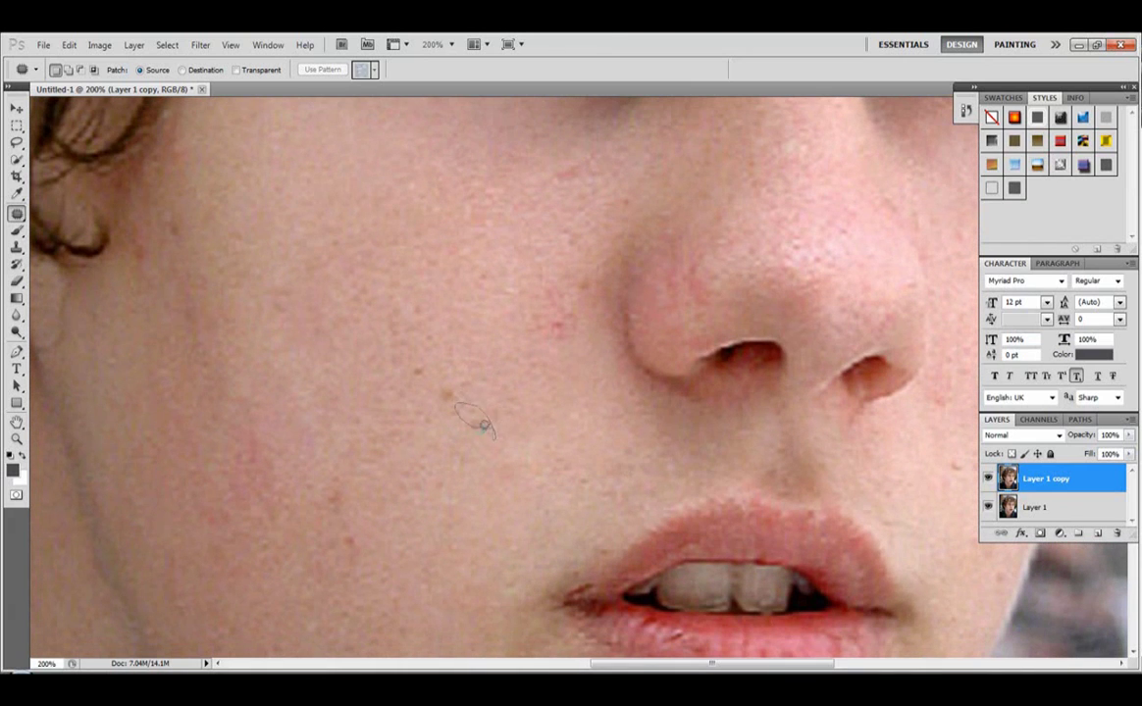
mouse_move(477, 423)
mouse_down()
mouse_move(434, 383)
mouse_move(477, 365)
mouse_move(516, 446)
mouse_move(490, 429)
mouse_move(418, 299)
mouse_up()
key(ctrl+d)
drag(433, 378, 396, 327)
key(ctrl+d)
drag(554, 347, 555, 349)
drag(533, 324, 434, 262)
key(ctrl+d)
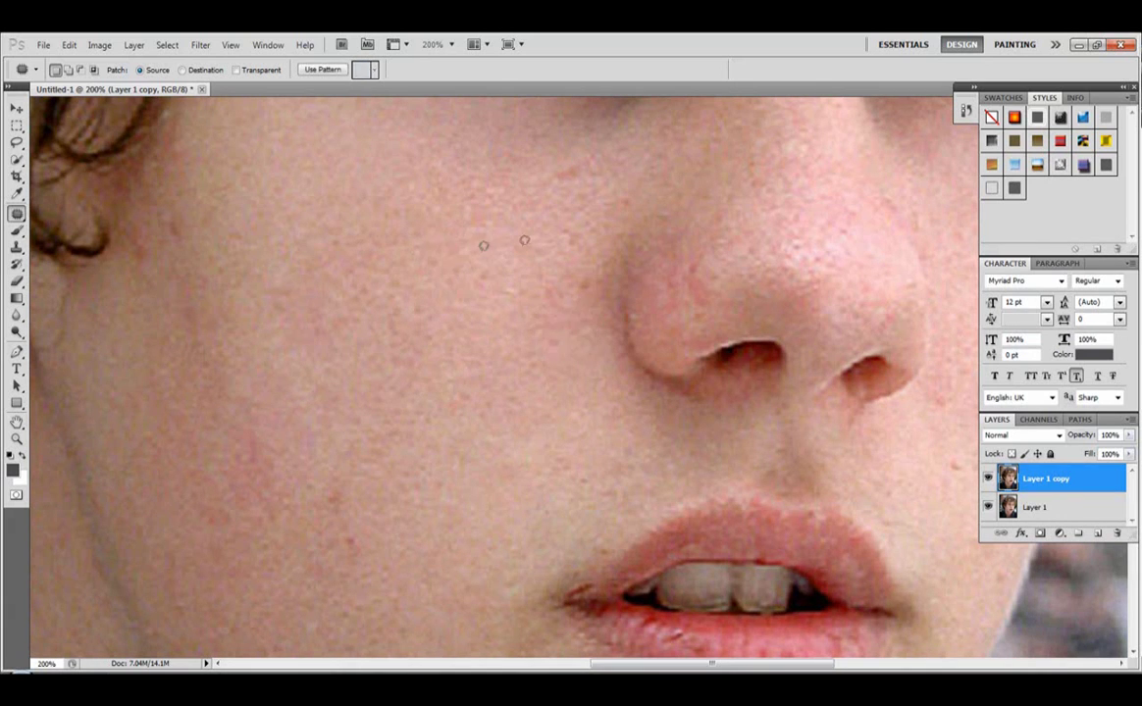
- Patch out the reddish mark below the inner corner of the eye and the small spot beside the nostril
scroll(532, 244, up, 5)
mouse_move(570, 395)
mouse_down()
mouse_move(569, 413)
mouse_move(577, 400)
mouse_up()
drag(559, 411, 471, 441)
key(ctrl+d)
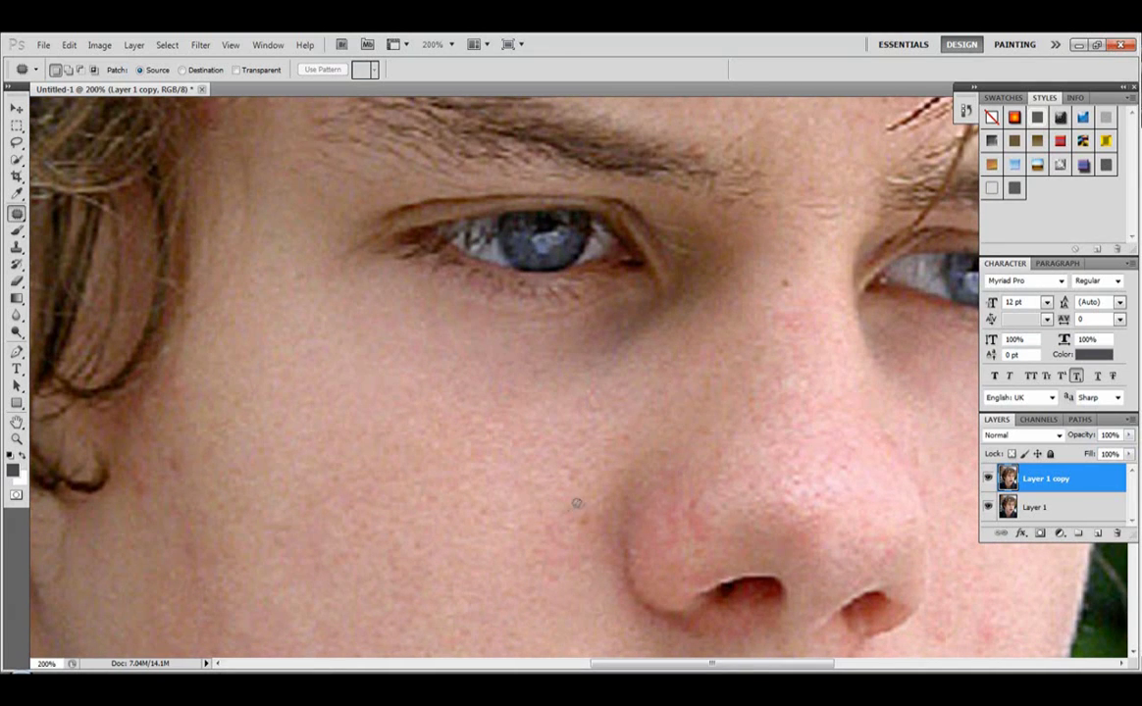
drag(584, 528, 576, 517)
drag(584, 524, 451, 502)
key(ctrl+d)
- Patch out the red pimple on the forehead above the eyebrow with adjacent skin, and deselect
scroll(638, 361, up, 5)
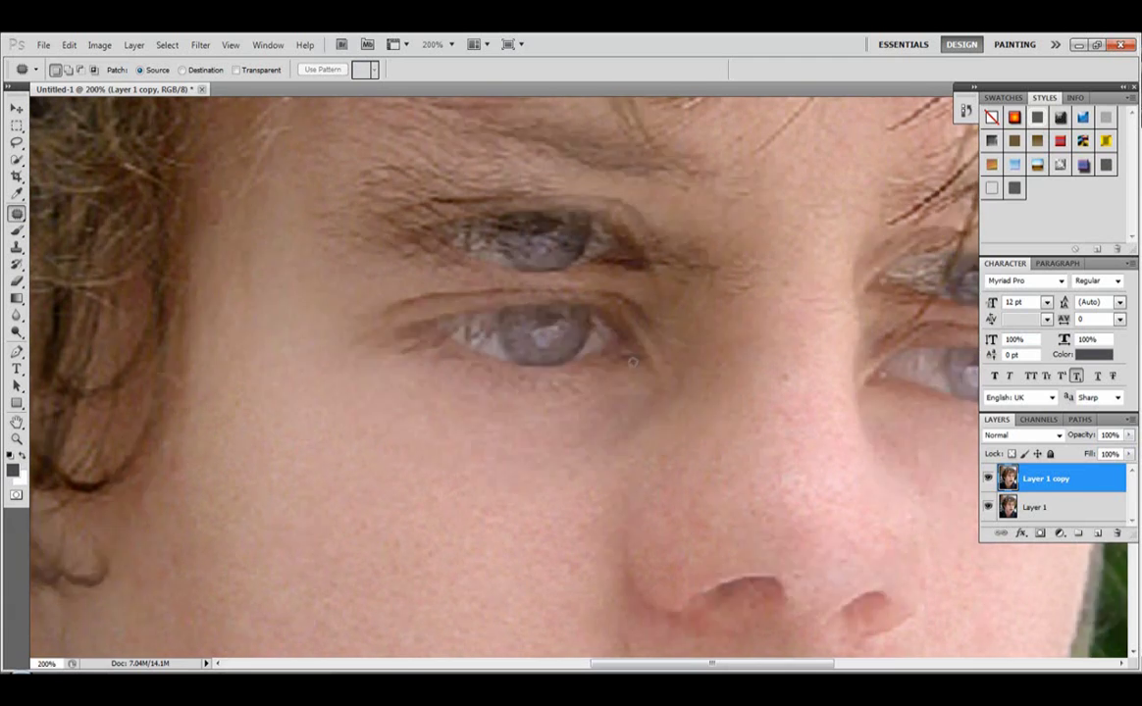
scroll(546, 407, up, 1)
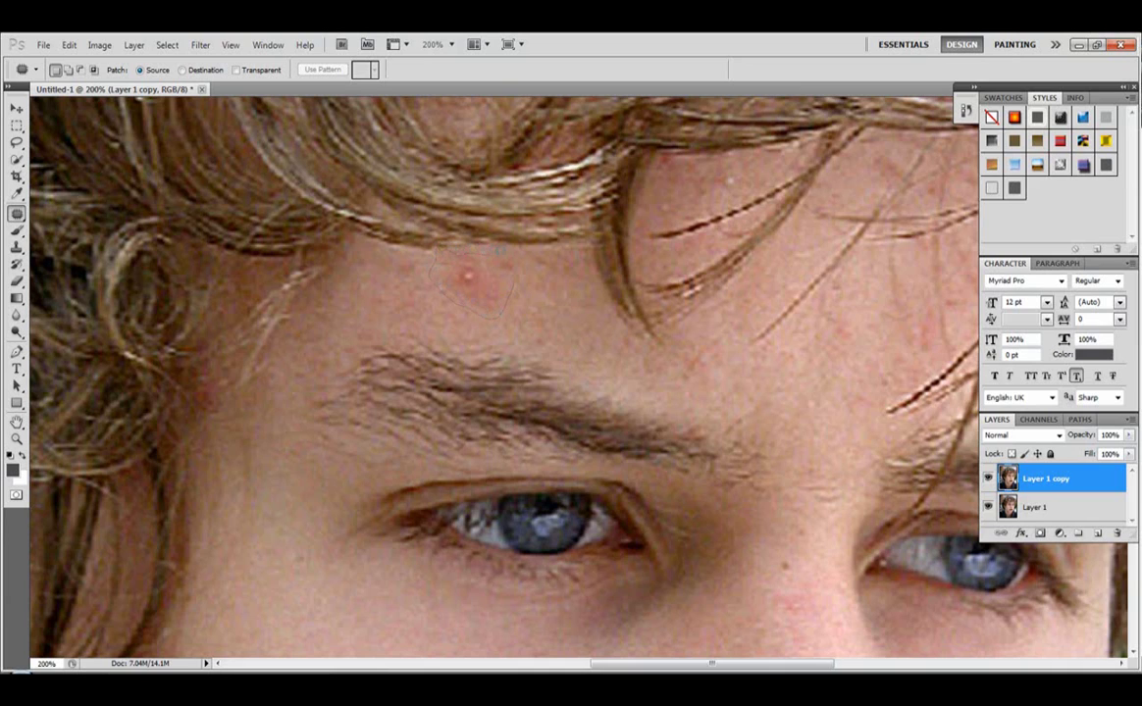
mouse_move(514, 287)
mouse_down()
mouse_move(481, 308)
mouse_move(547, 333)
mouse_up()
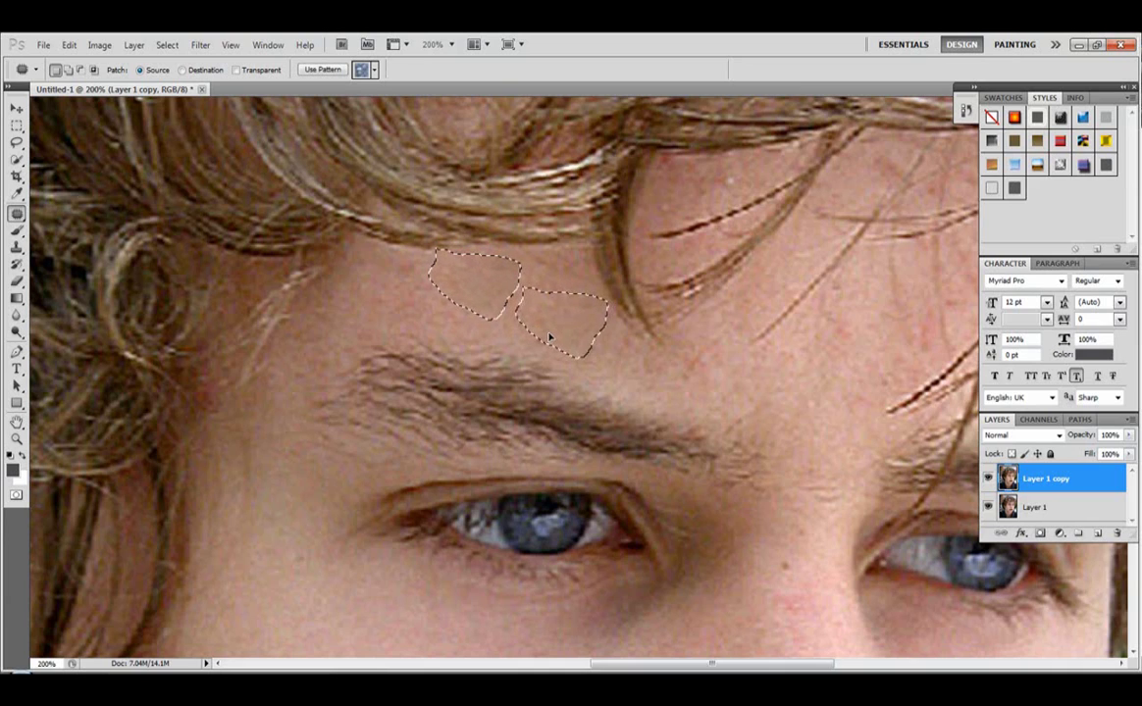
key(ctrl+d)
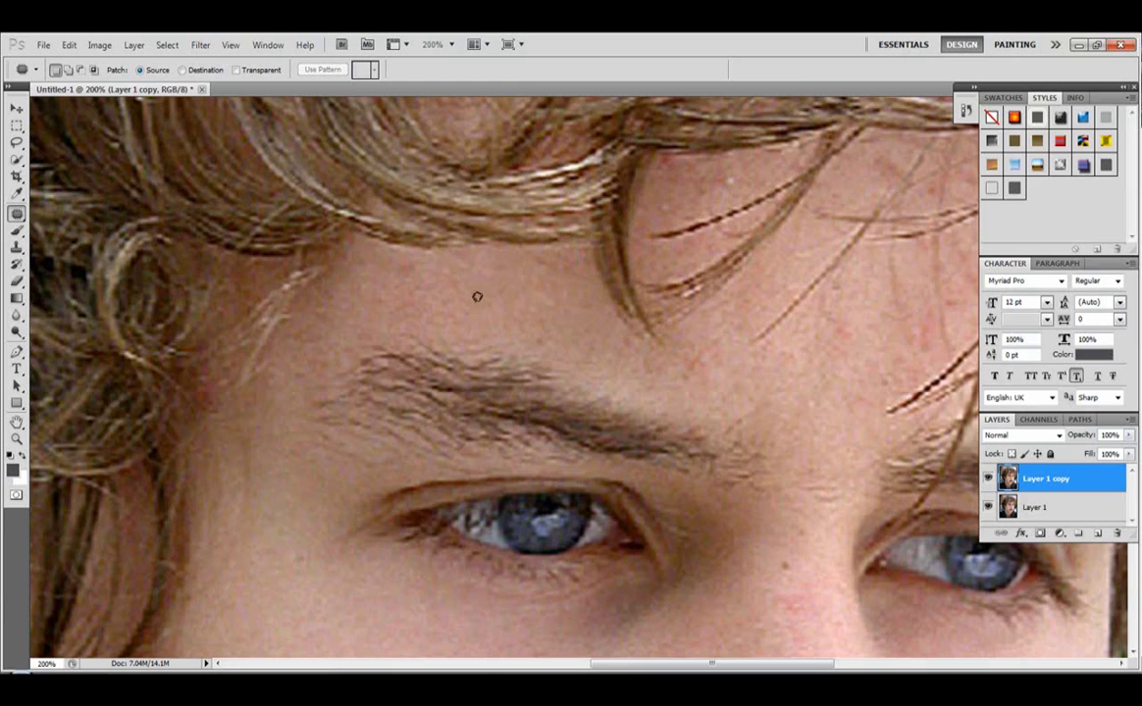
- Fit the whole photo on screen and compare it before and after retouching by hiding and showing Layer 1 copy
scroll(477, 296, up, 5)
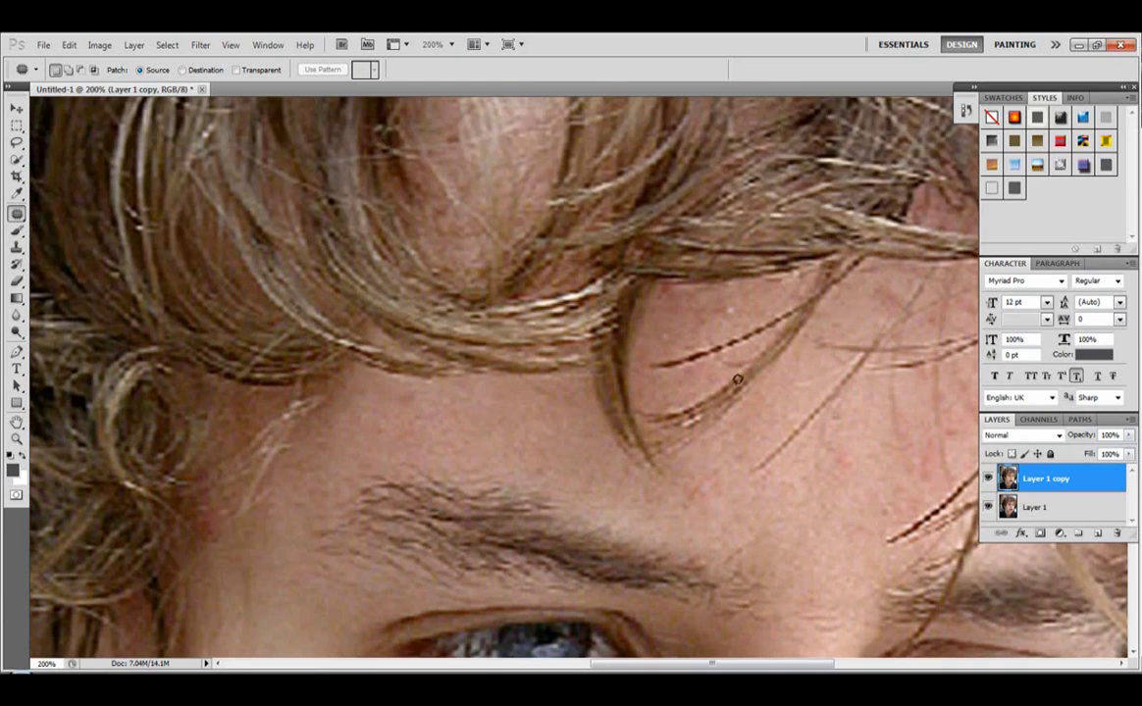
scroll(655, 355, up, 1)
scroll(608, 323, down, 3)
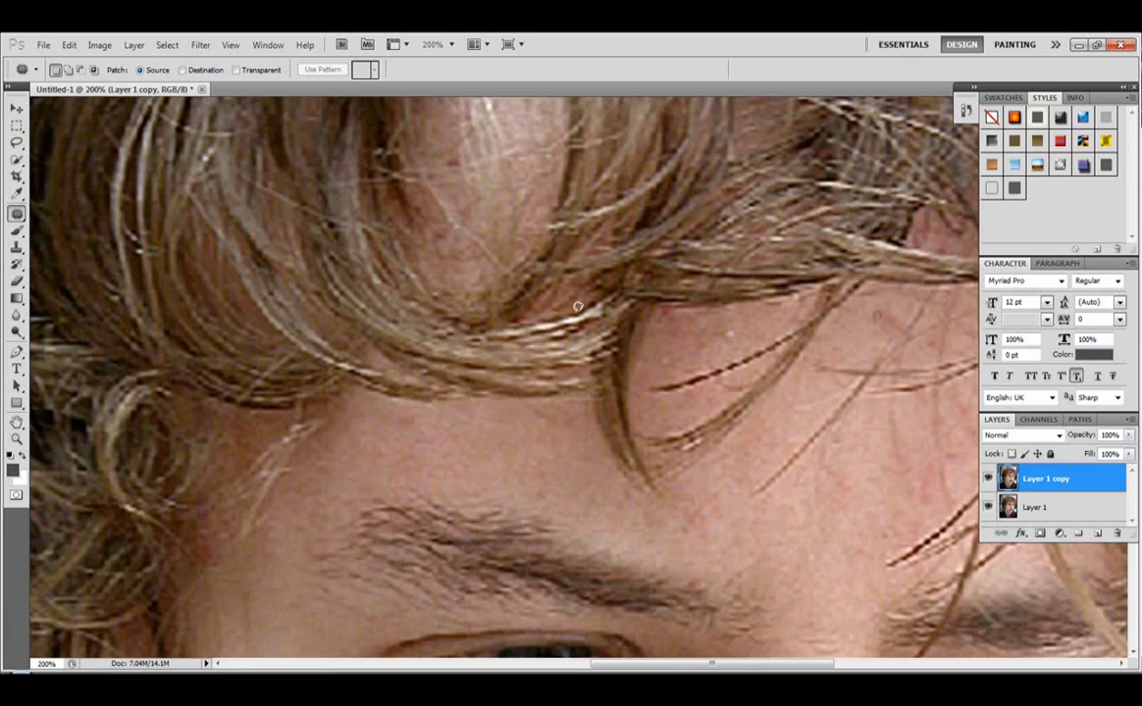
scroll(610, 345, up, 1)
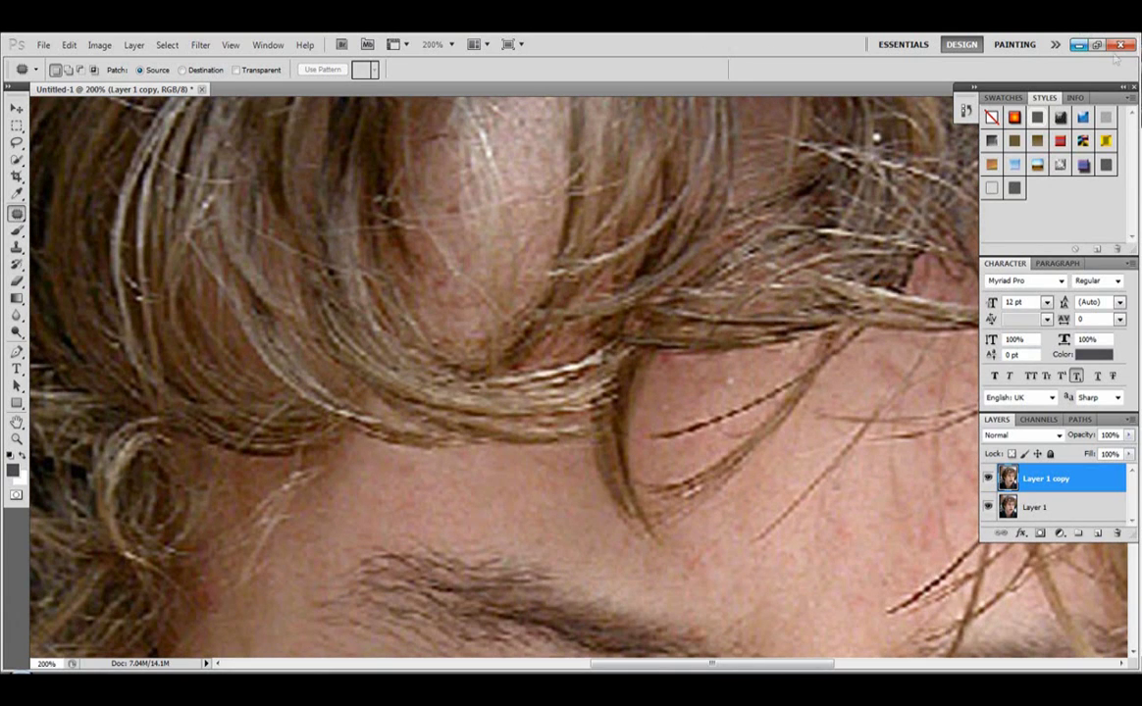
click(17, 438)
right_click(741, 483)
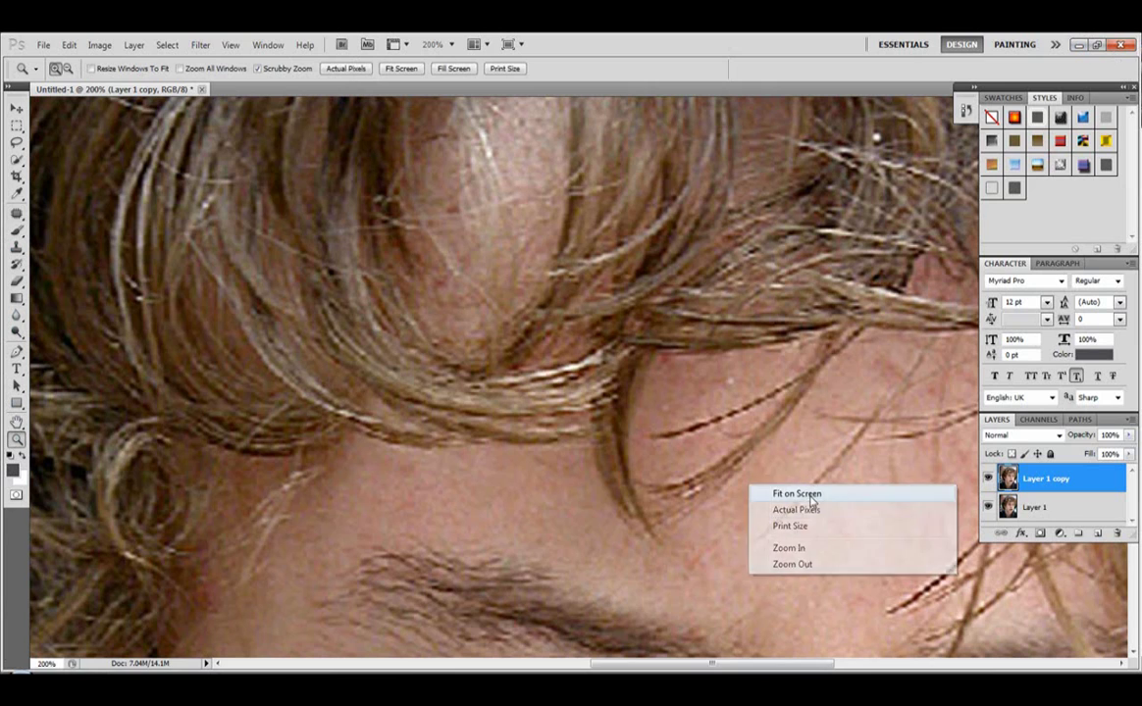
click(766, 488)
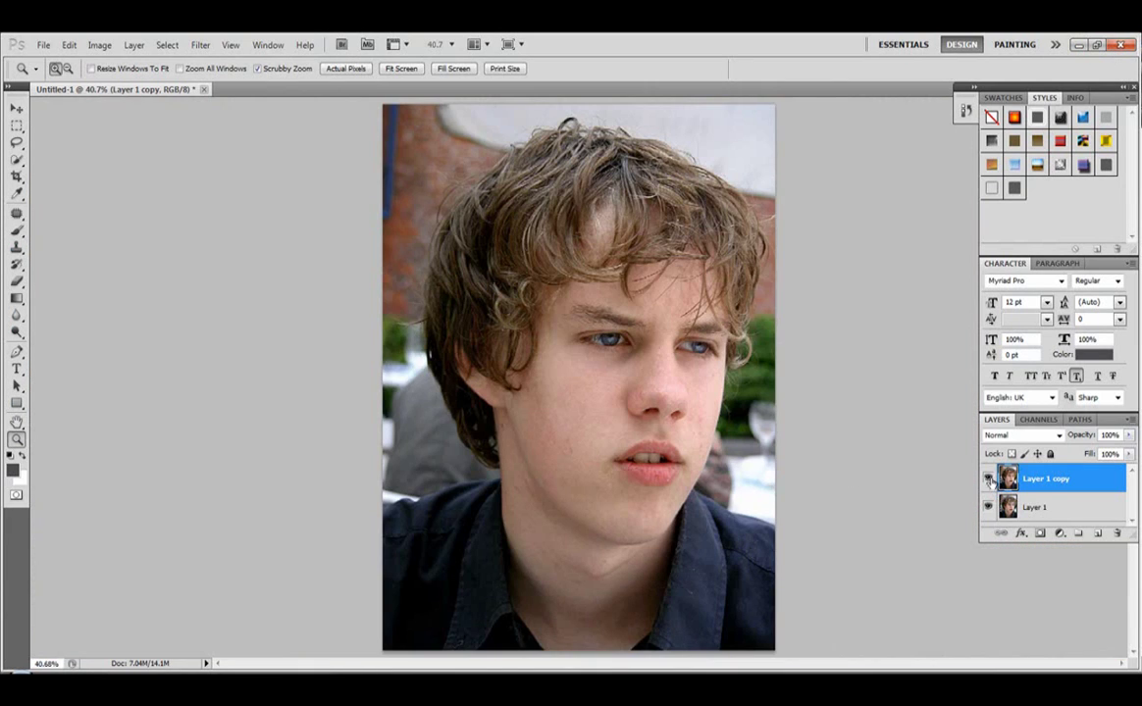
click(988, 478)
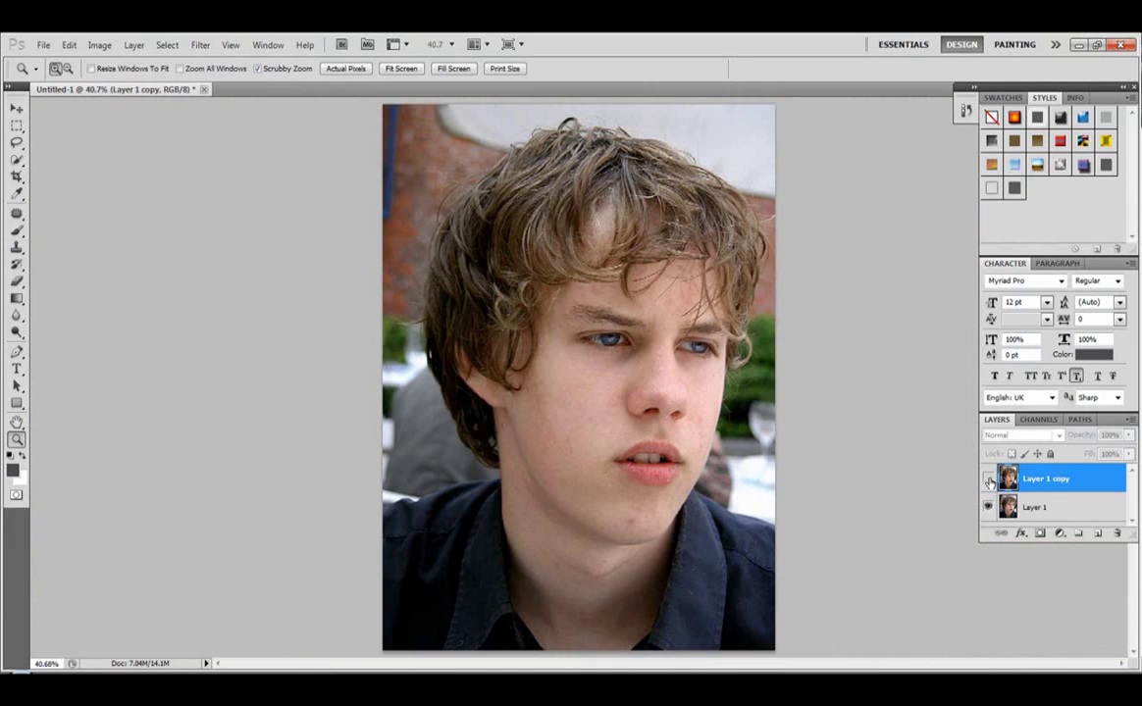
click(987, 479)
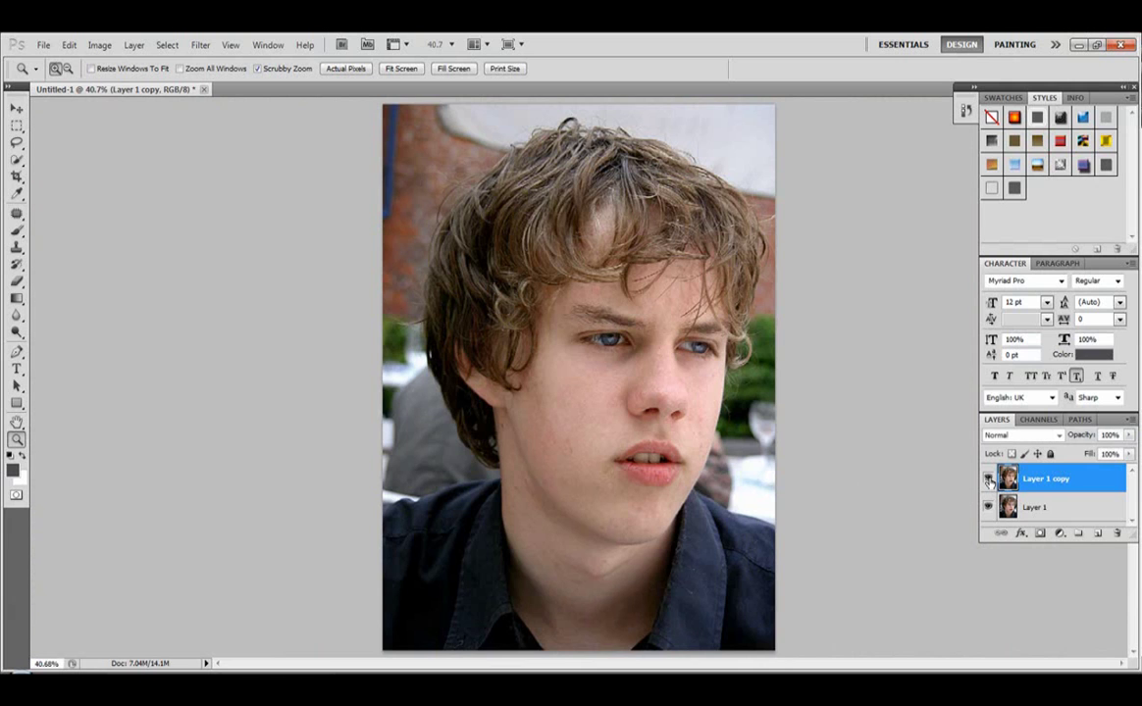
- Patch out the small marks on the neck, the lower cheek and the skin in front of the ear, and deselect
click(687, 304)
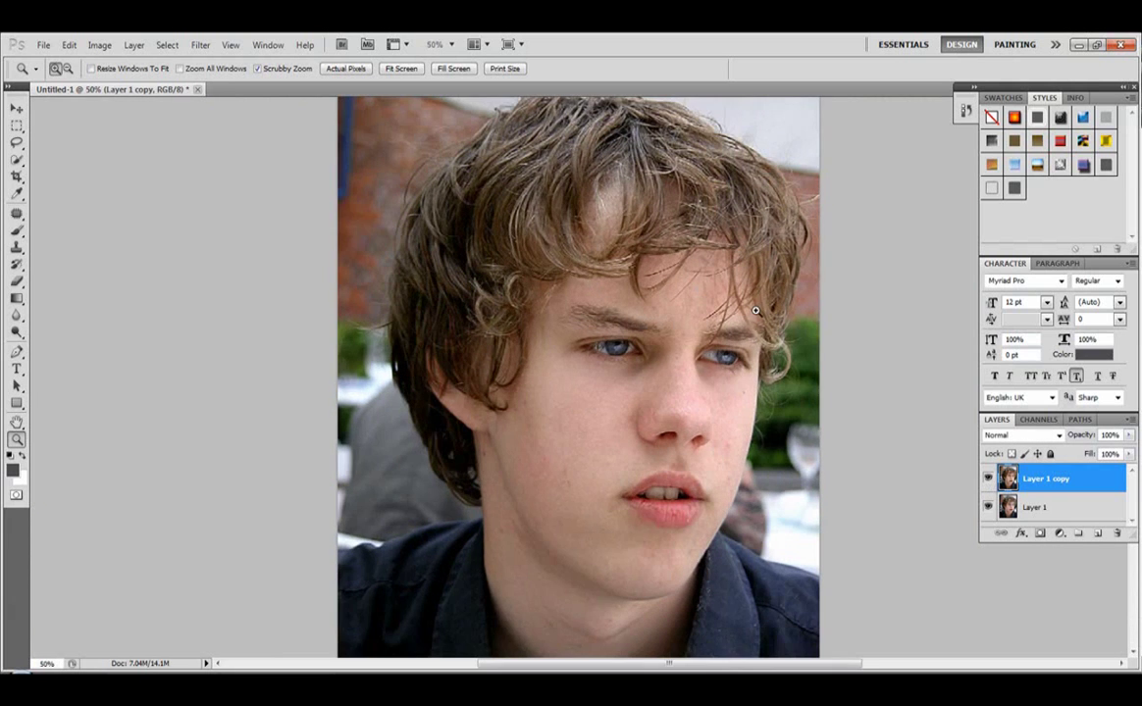
click(486, 468)
click(496, 457)
click(17, 213)
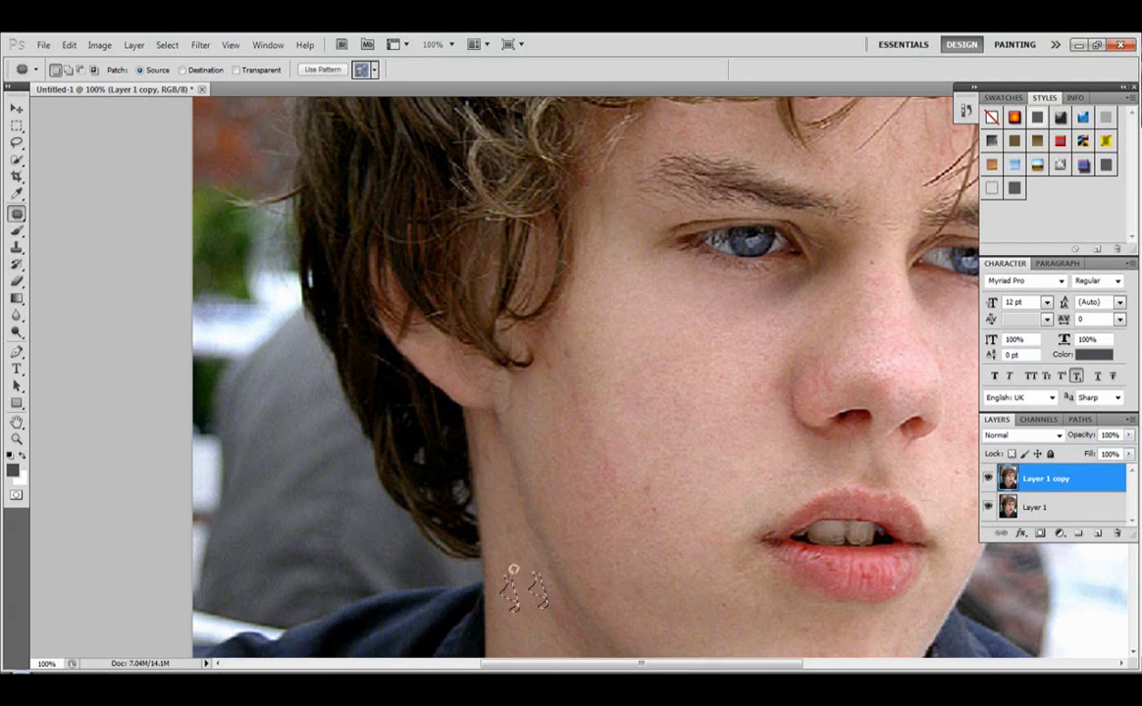
mouse_move(668, 506)
mouse_down()
mouse_move(651, 498)
mouse_move(705, 435)
mouse_up()
key(ctrl+d)
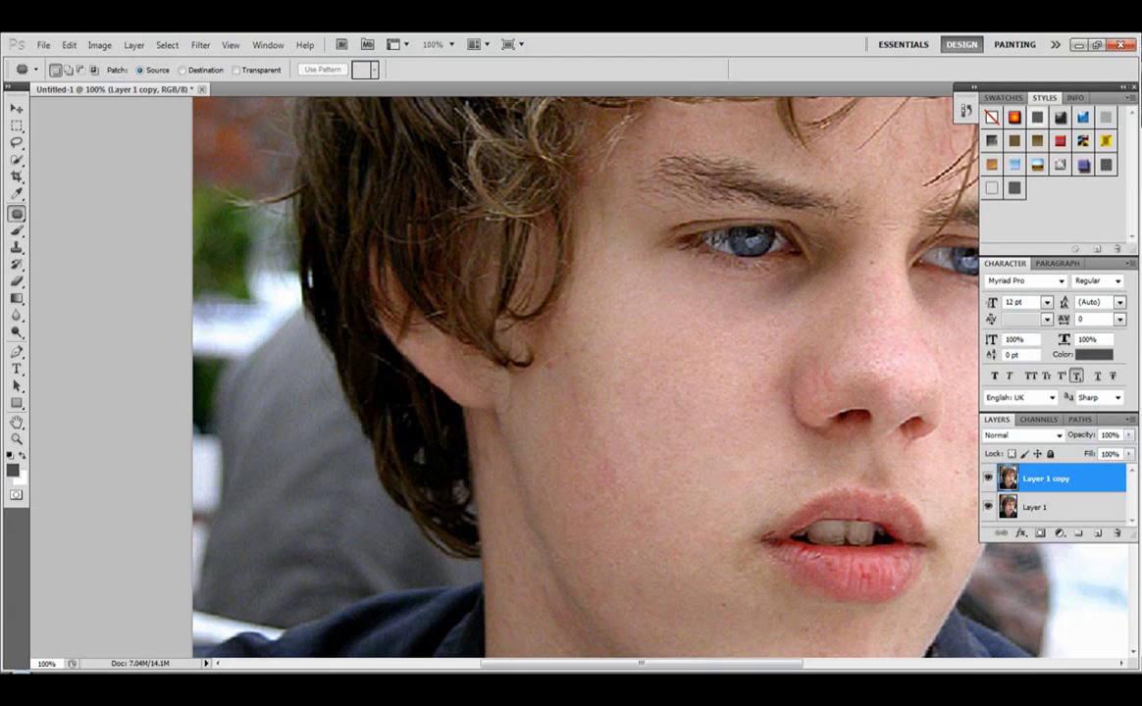
drag(586, 350, 664, 374)
key(ctrl+d)
- Patch over the remaining marks on the chin below the lower lip with clean nearby skin
scroll(663, 527, down, 6)
scroll(676, 530, up, 1)
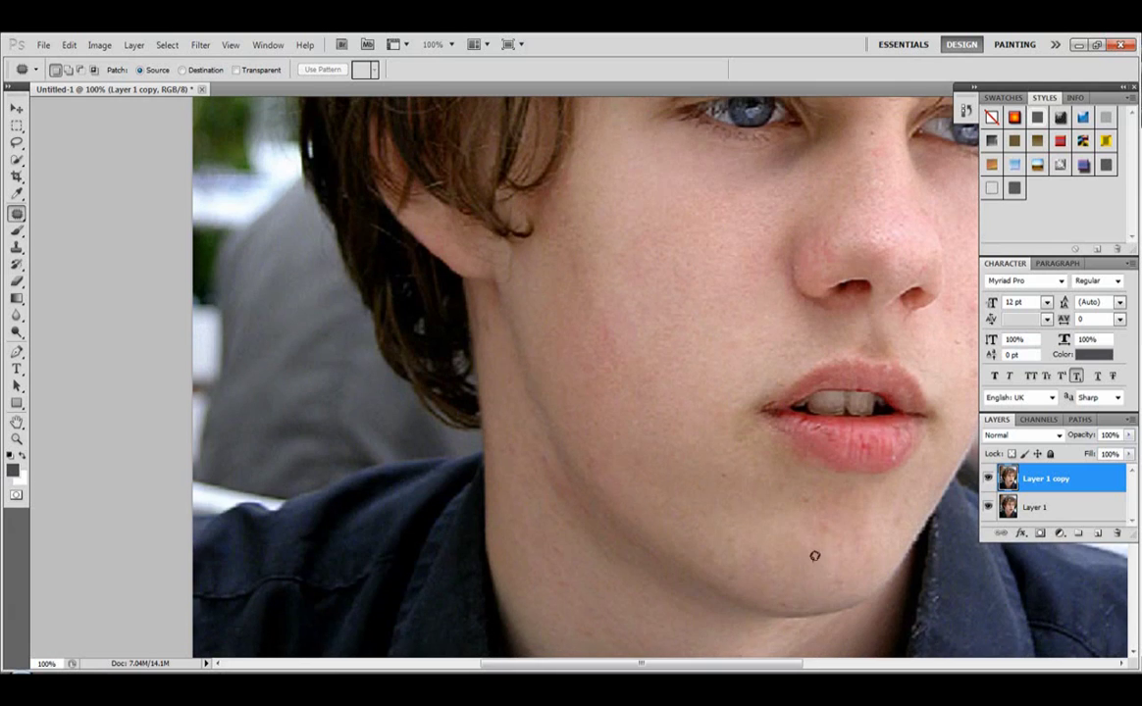
scroll(814, 556, up, 1)
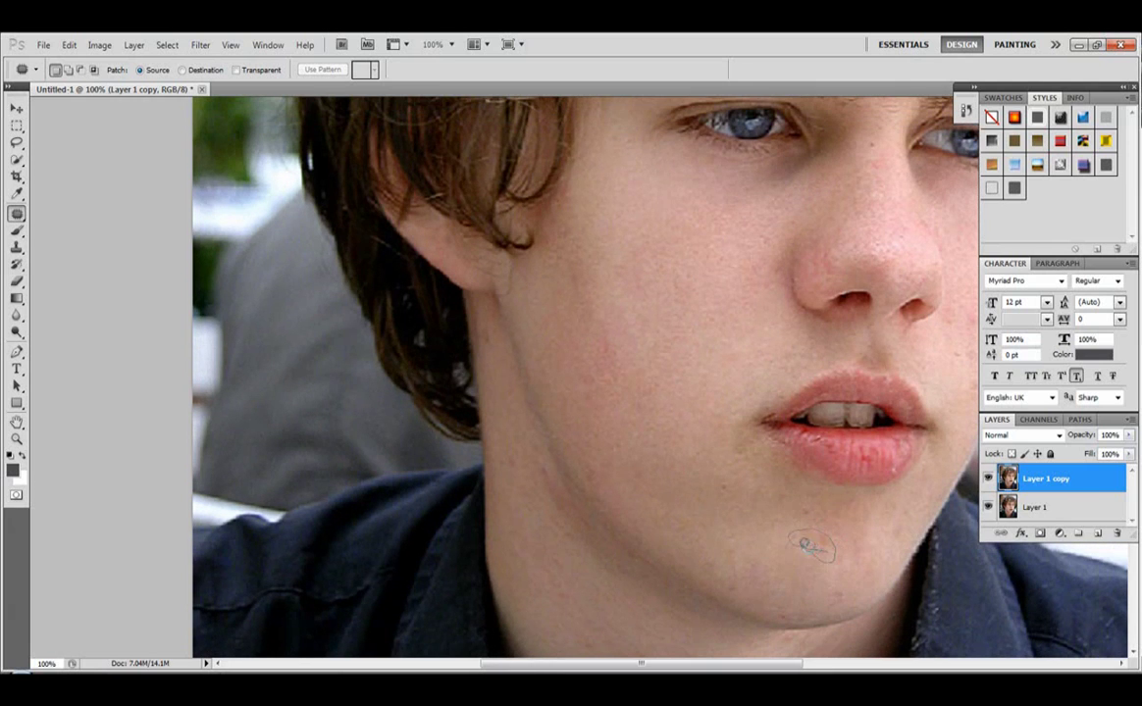
drag(805, 545, 800, 542)
drag(825, 542, 704, 504)
click(834, 571)
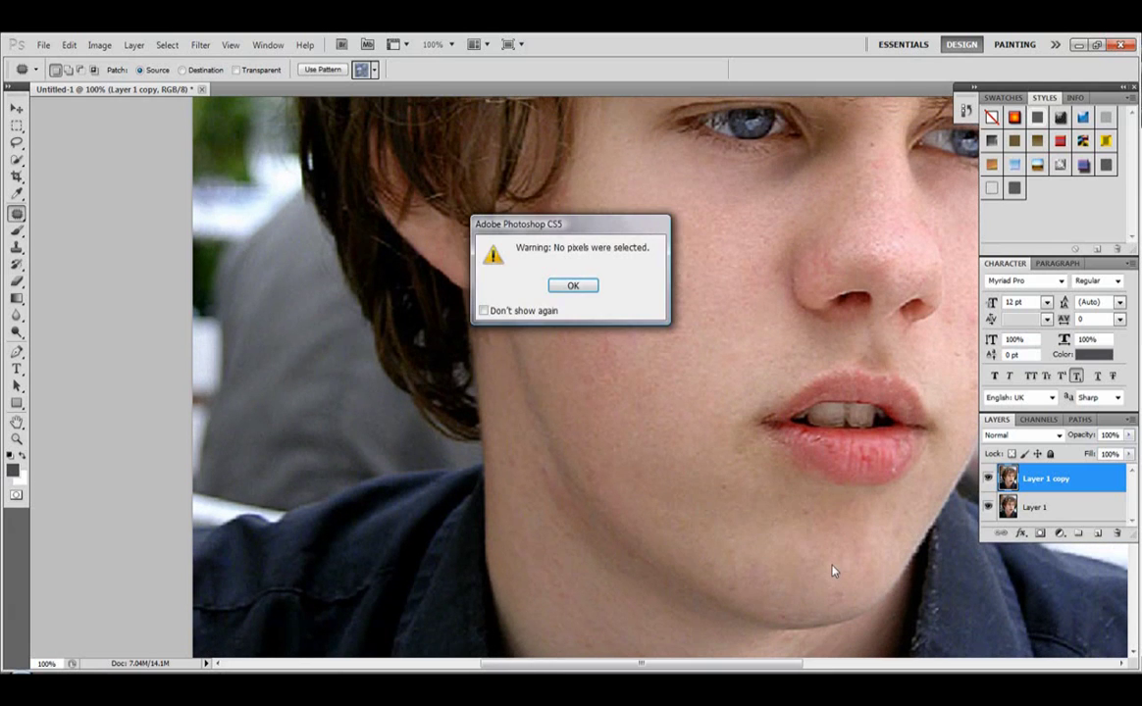
click(573, 285)
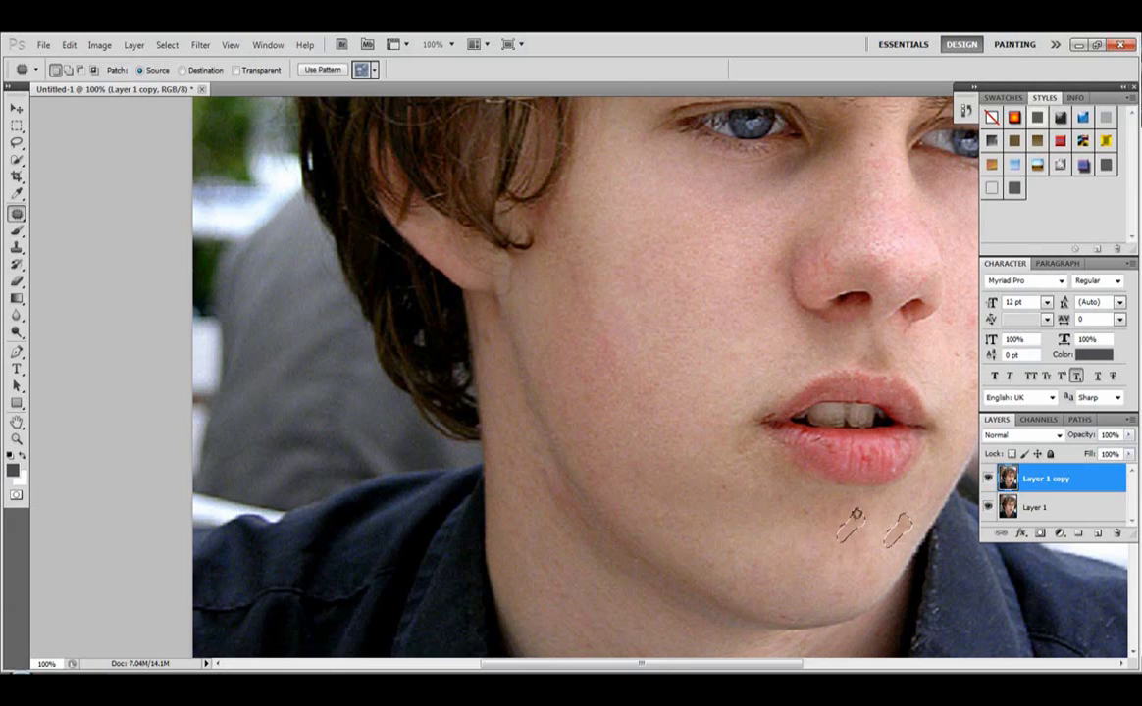
- Patch out the red blemishes on the far cheek beside the nostril, working at 300% zoom
scroll(956, 408, up, 1)
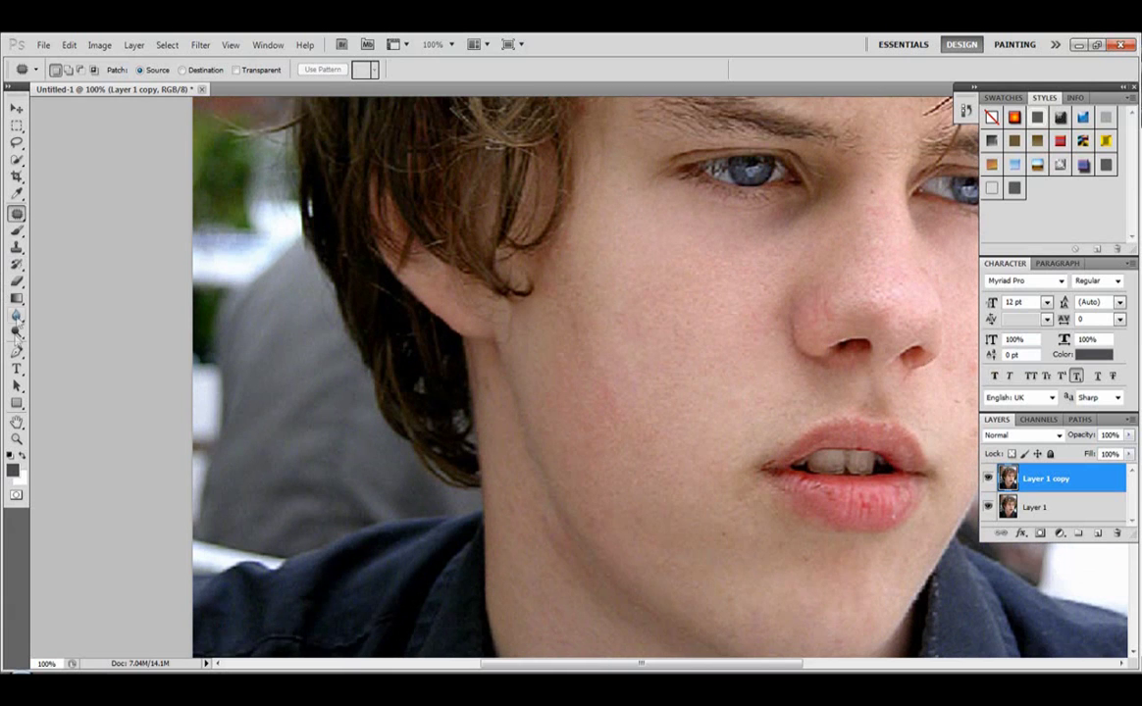
click(16, 438)
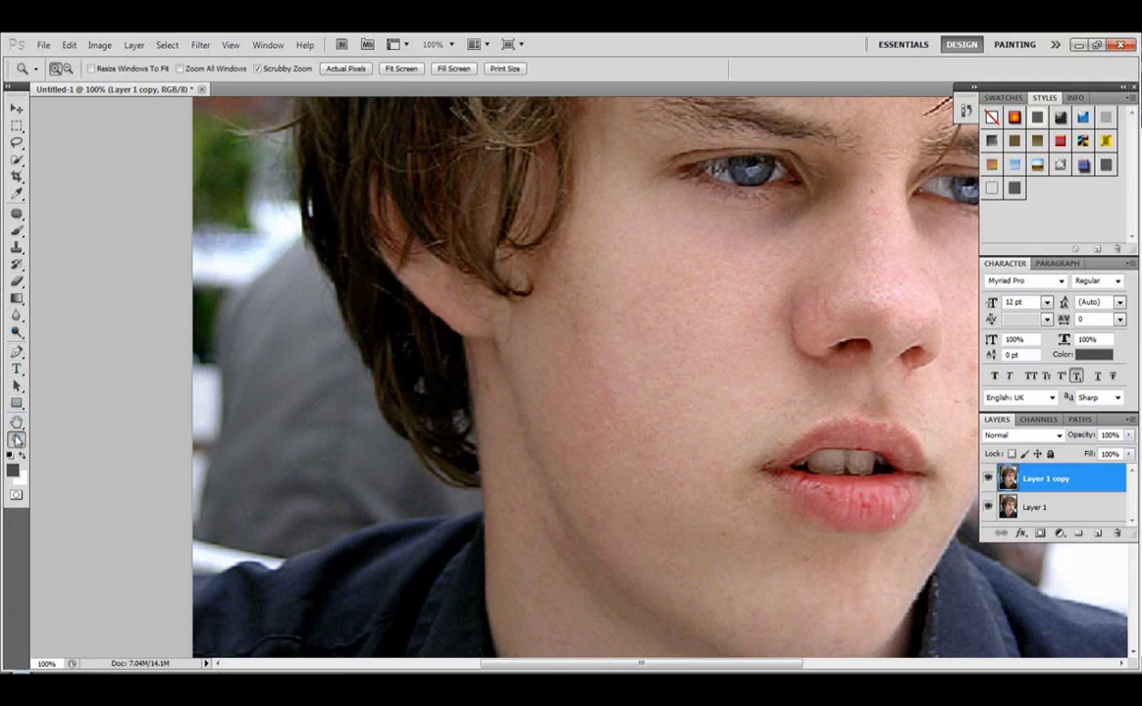
right_click(807, 385)
click(849, 459)
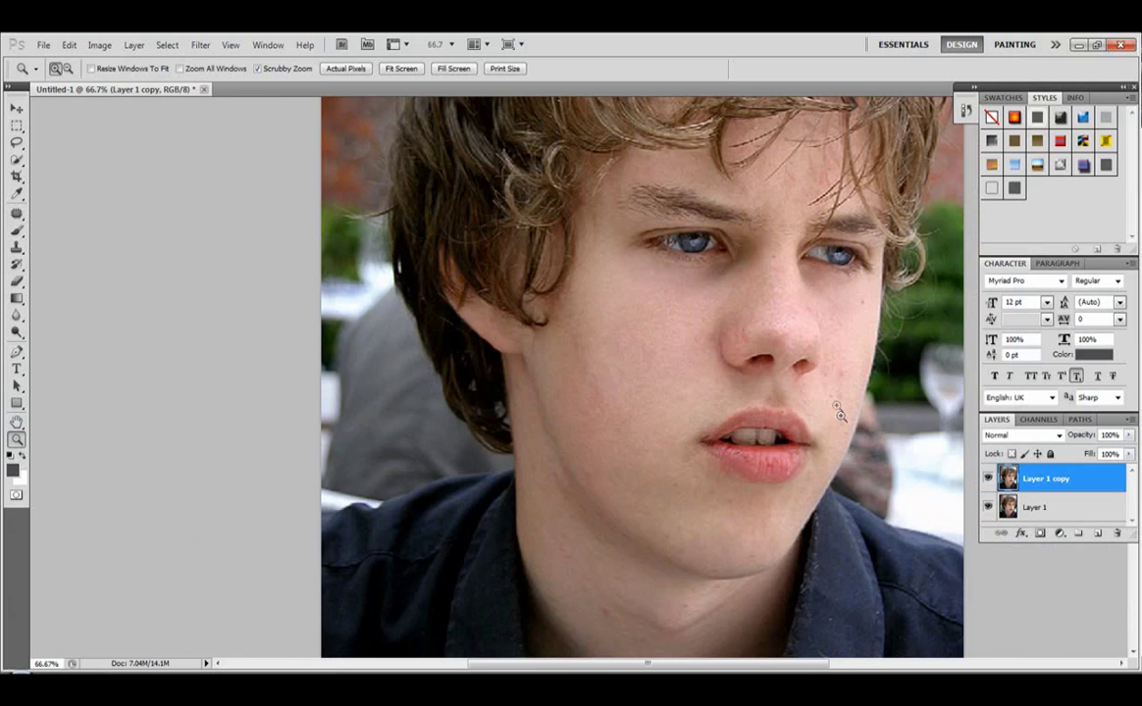
drag(838, 414, 859, 371)
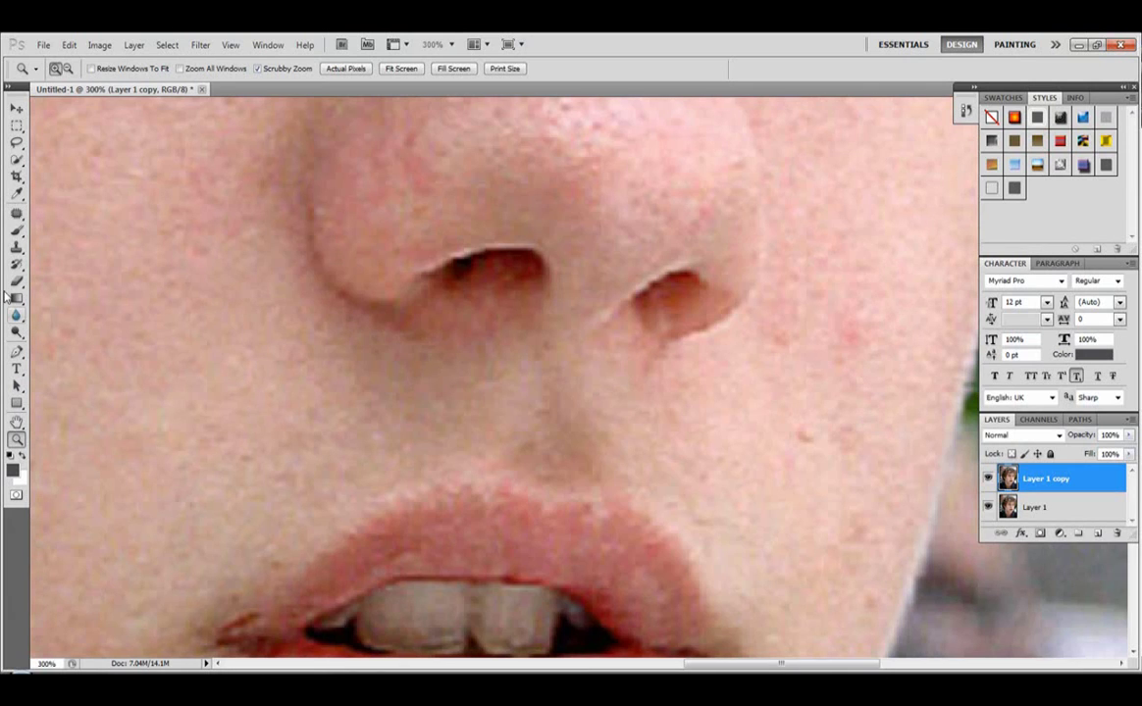
key(j)
mouse_move(862, 349)
mouse_down()
mouse_move(808, 347)
mouse_move(761, 308)
mouse_move(857, 346)
mouse_move(868, 369)
mouse_move(822, 319)
mouse_up()
click(972, 287)
key(Return)
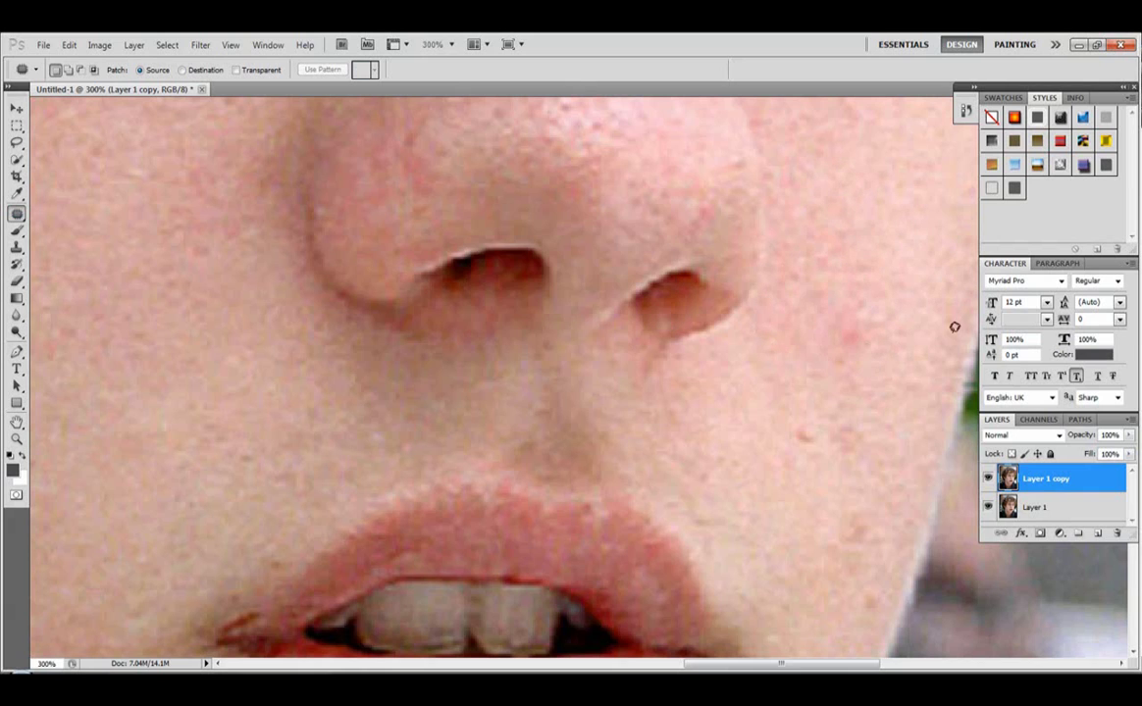
mouse_move(890, 343)
mouse_down()
mouse_move(834, 328)
mouse_move(887, 345)
mouse_up()
drag(872, 319, 881, 232)
- Patch out the small brown spots on the far cheek between the corner of the mouth and the jaw edge, and deselect
click(874, 541)
mouse_move(861, 547)
mouse_down()
mouse_move(840, 509)
mouse_move(865, 543)
mouse_move(849, 544)
mouse_move(852, 371)
mouse_move(887, 265)
mouse_up()
mouse_move(835, 450)
mouse_down()
mouse_move(769, 455)
mouse_move(806, 368)
mouse_move(879, 442)
mouse_move(809, 459)
mouse_up()
mouse_move(822, 446)
mouse_down()
mouse_move(898, 546)
mouse_move(886, 548)
mouse_up()
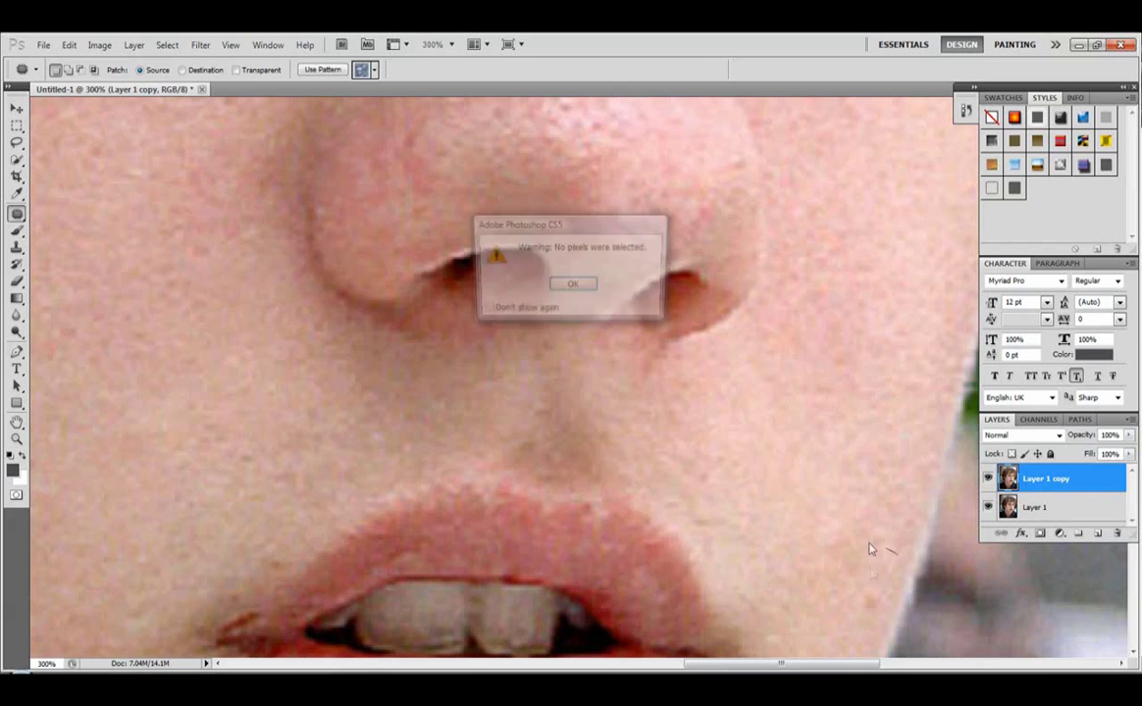
click(575, 289)
mouse_move(841, 592)
mouse_down()
mouse_move(865, 608)
mouse_move(859, 588)
mouse_move(886, 510)
mouse_move(869, 618)
mouse_up()
drag(873, 569, 810, 476)
key(ctrl+d)
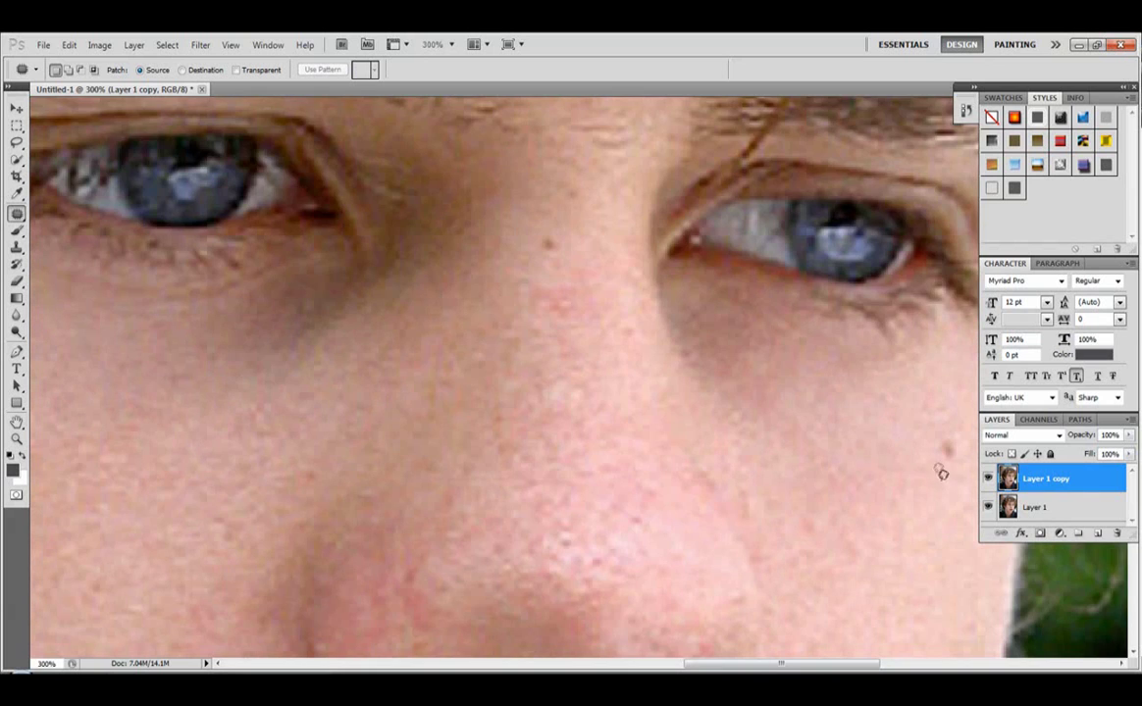
- Patch out the brown spot on the far cheek below the eye and the small mole on the nose bridge, and deselect
mouse_move(942, 474)
mouse_down()
mouse_move(964, 396)
mouse_move(940, 483)
mouse_move(938, 453)
mouse_move(889, 453)
mouse_move(825, 408)
mouse_up()
key(ctrl+d)
drag(547, 260, 538, 260)
drag(549, 248, 513, 225)
key(ctrl+d)
- Examine the nose and the forehead beneath the hair strands for remaining blemishes
scroll(546, 236, down, 4)
scroll(564, 260, up, 2)
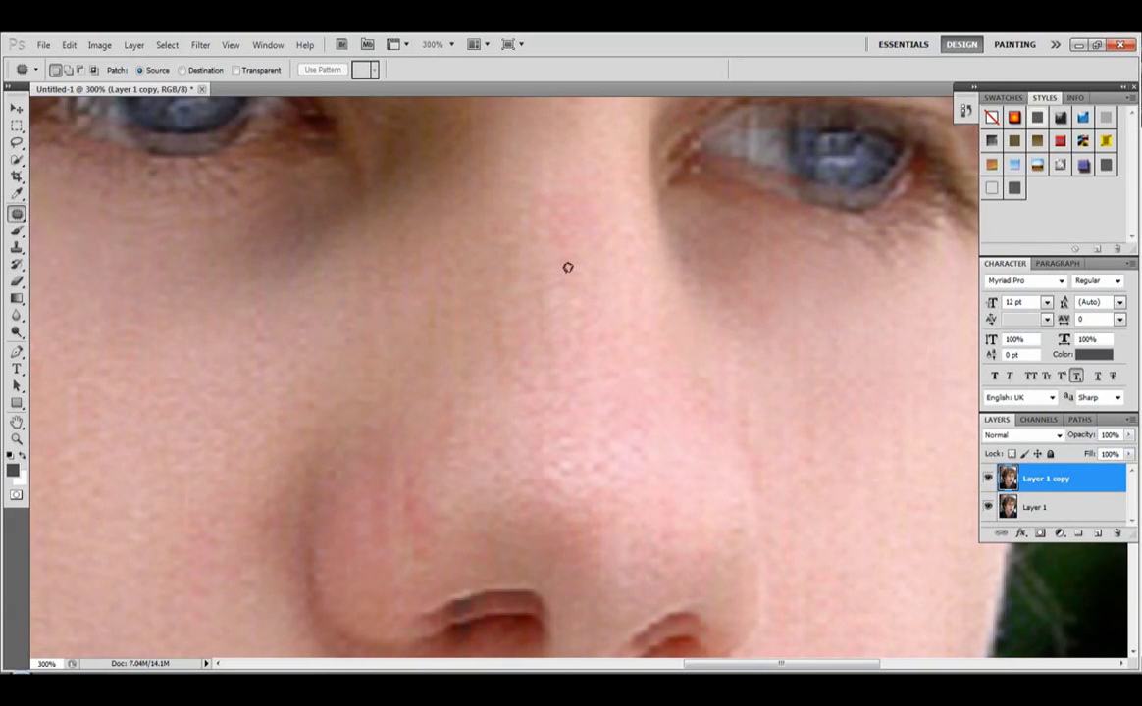
scroll(564, 275, down, 3)
scroll(558, 288, up, 10)
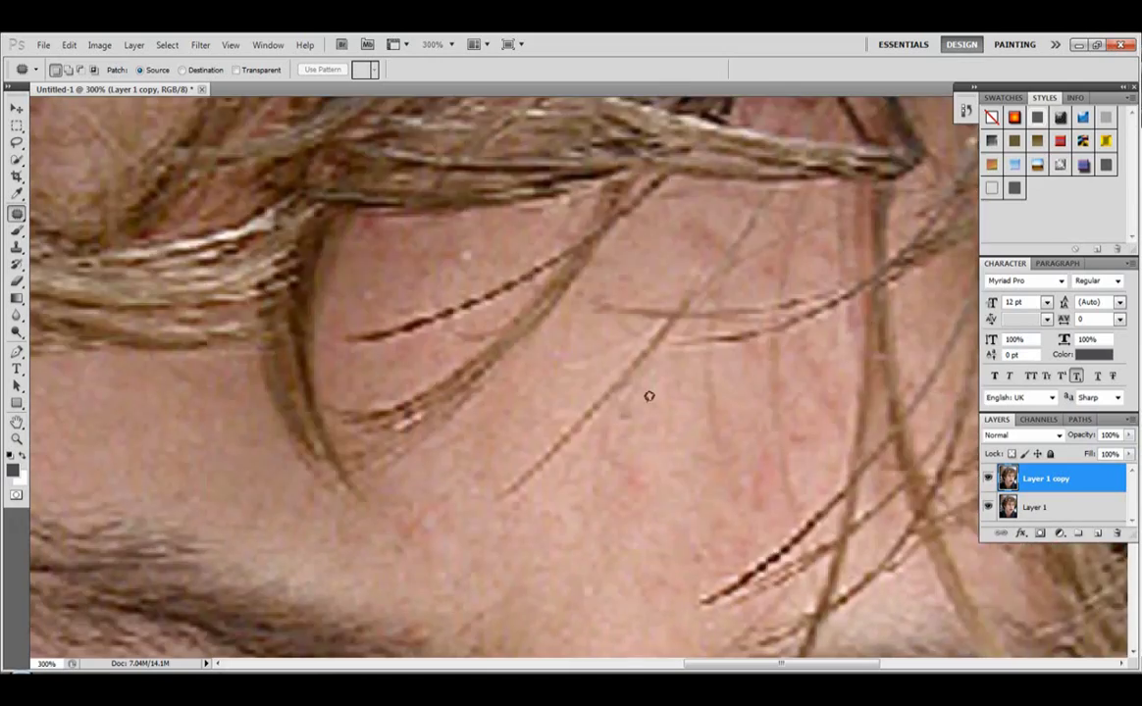
scroll(649, 396, down, 5)
scroll(682, 395, up, 5)
scroll(707, 433, up, 5)
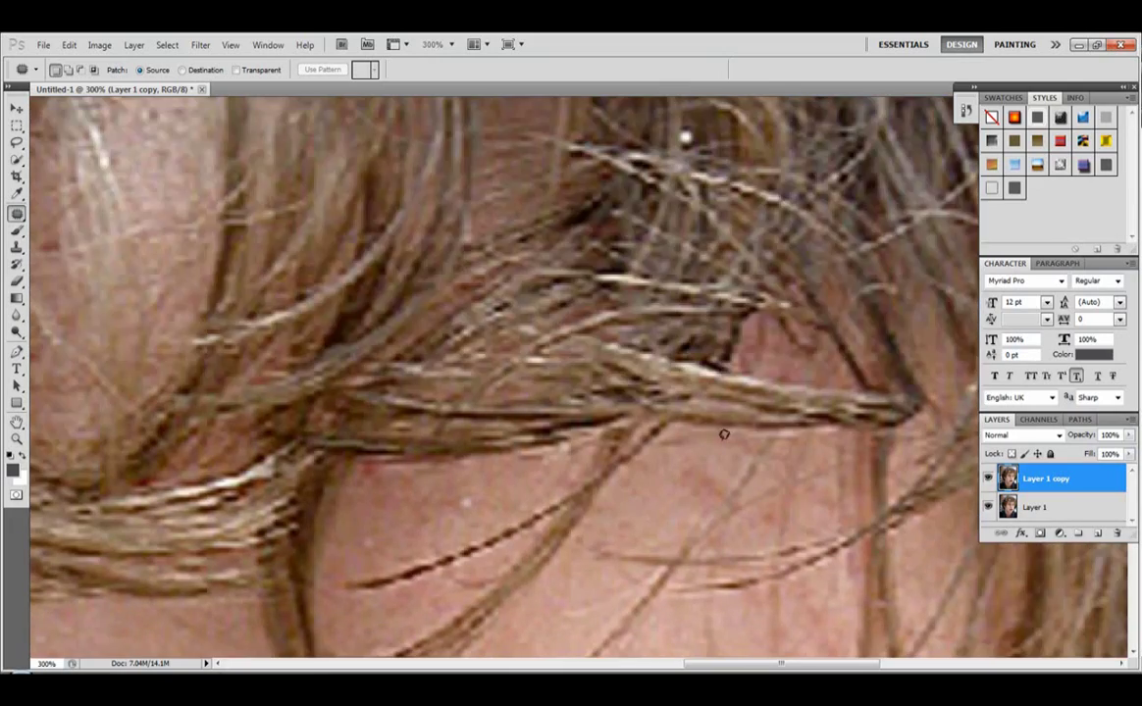
scroll(721, 434, down, 5)
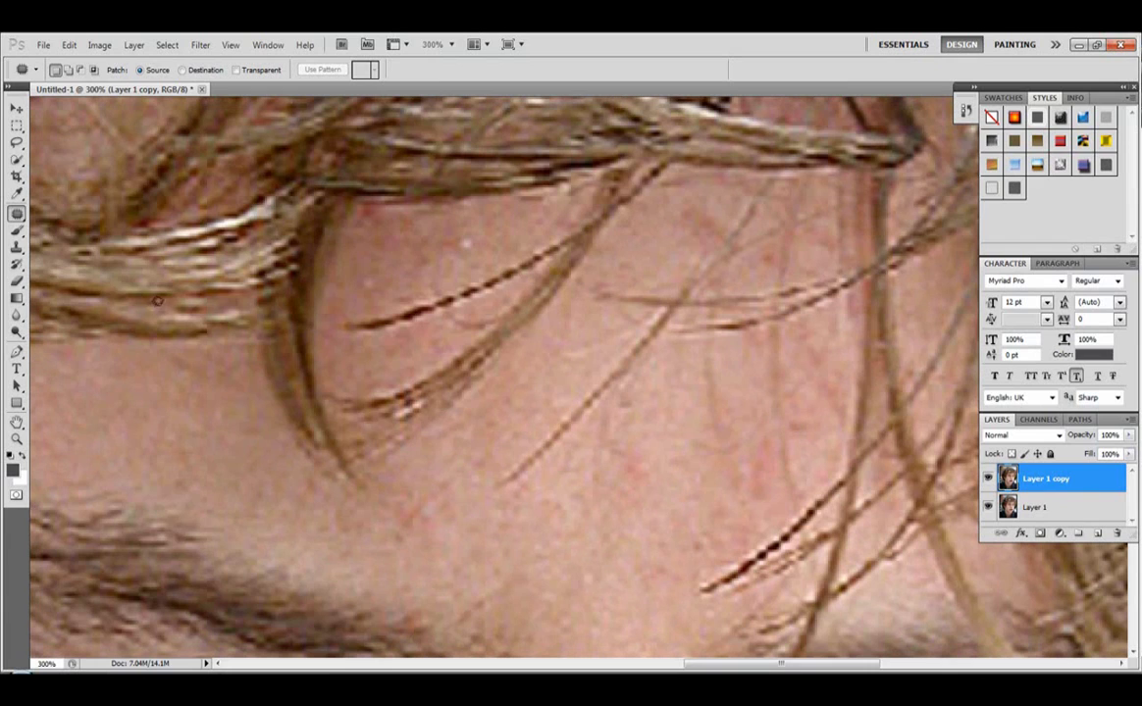
- Try to remove the small forehead marks between the hair strands with the Spot Healing Brush set to Proximity Match
right_click(15, 215)
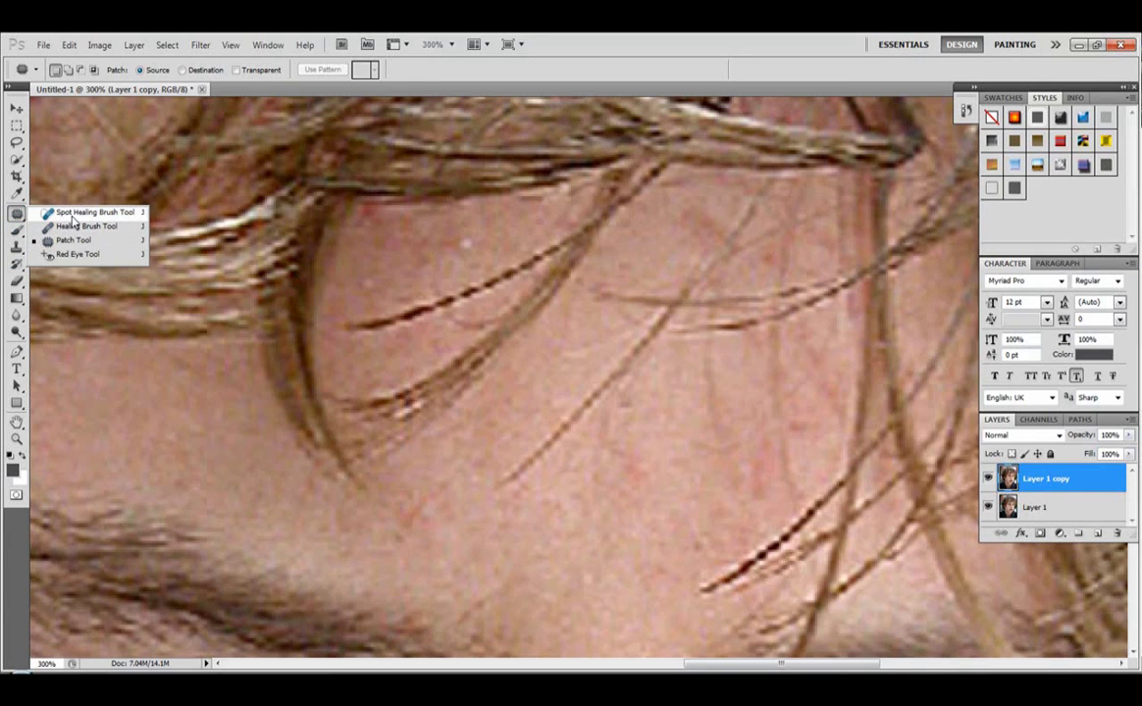
click(72, 215)
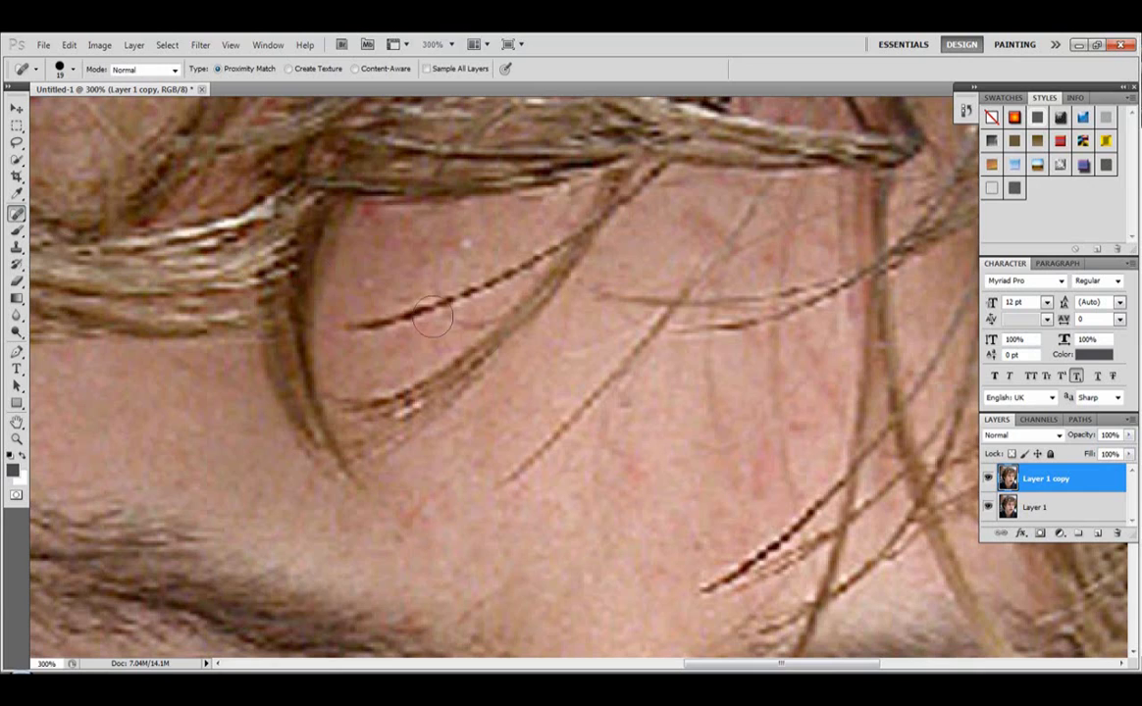
click(634, 460)
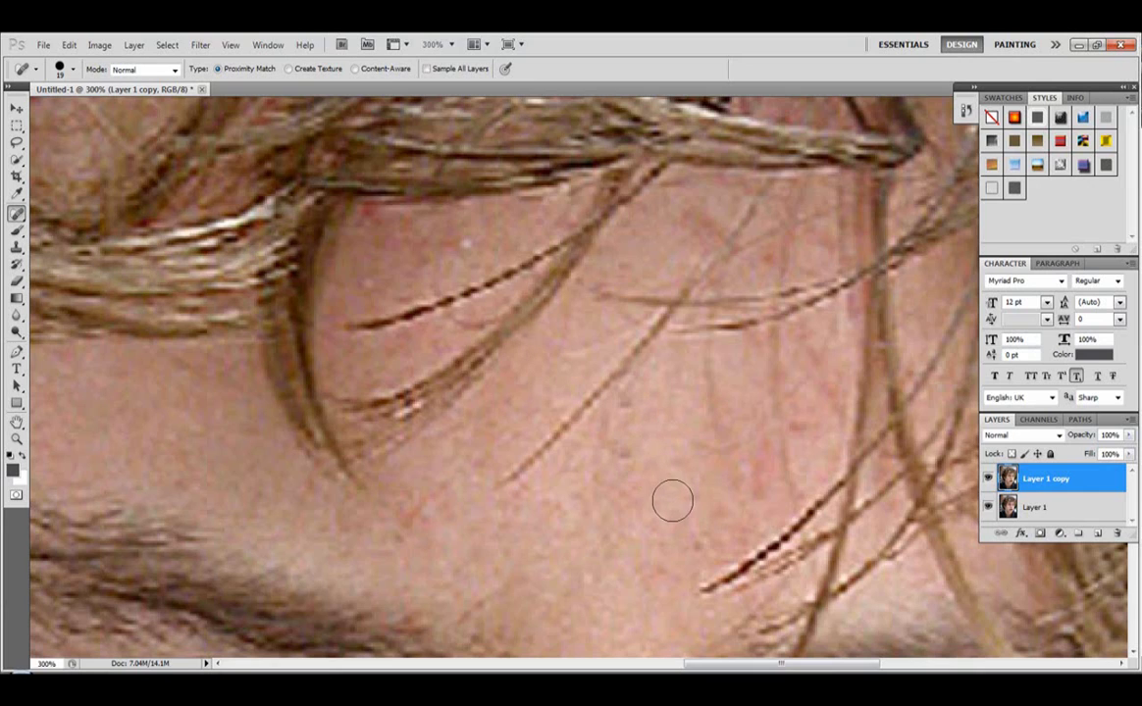
click(633, 487)
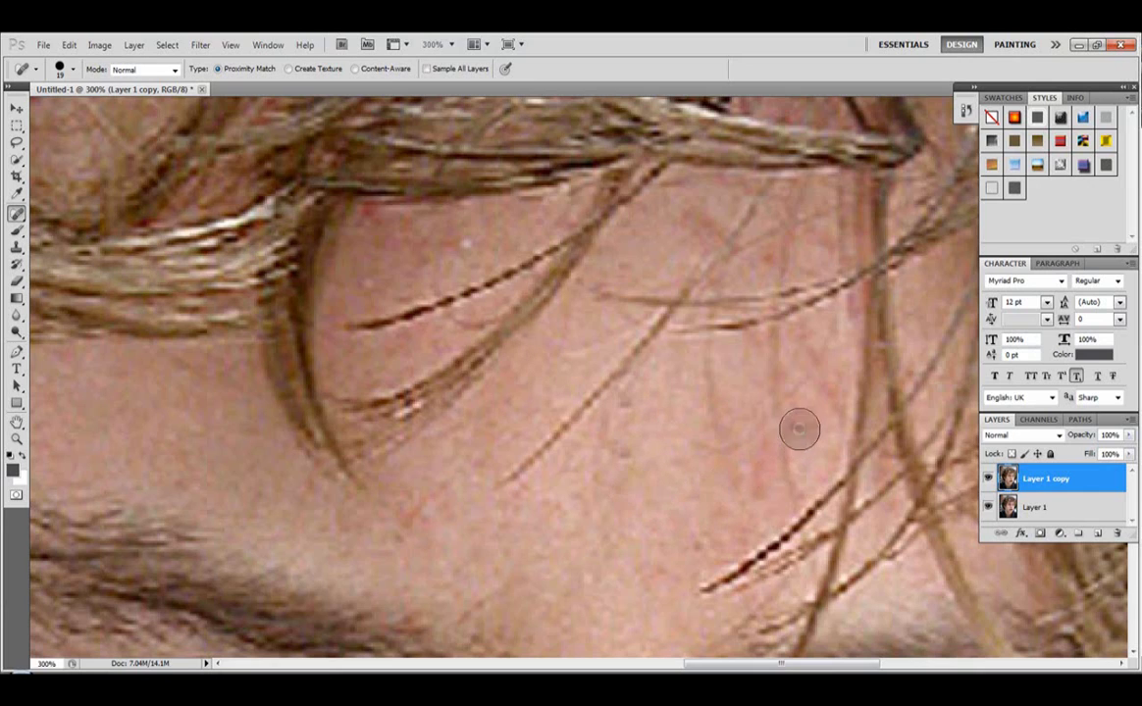
click(820, 246)
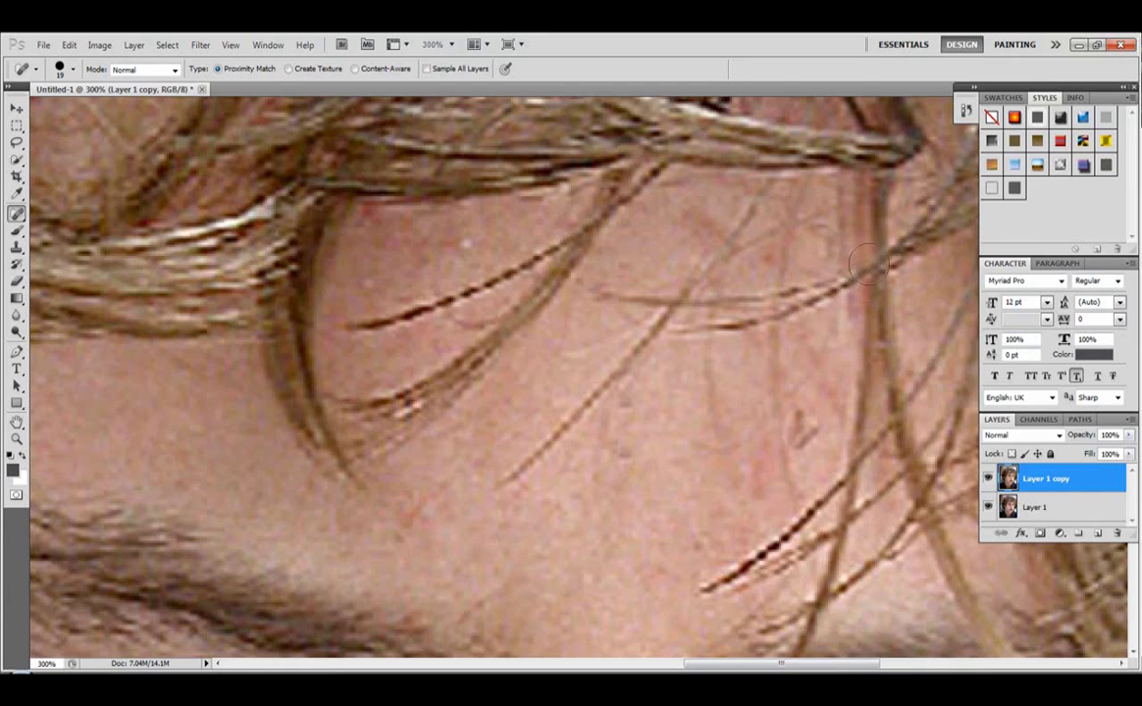
scroll(849, 338, down, 3)
scroll(459, 301, up, 4)
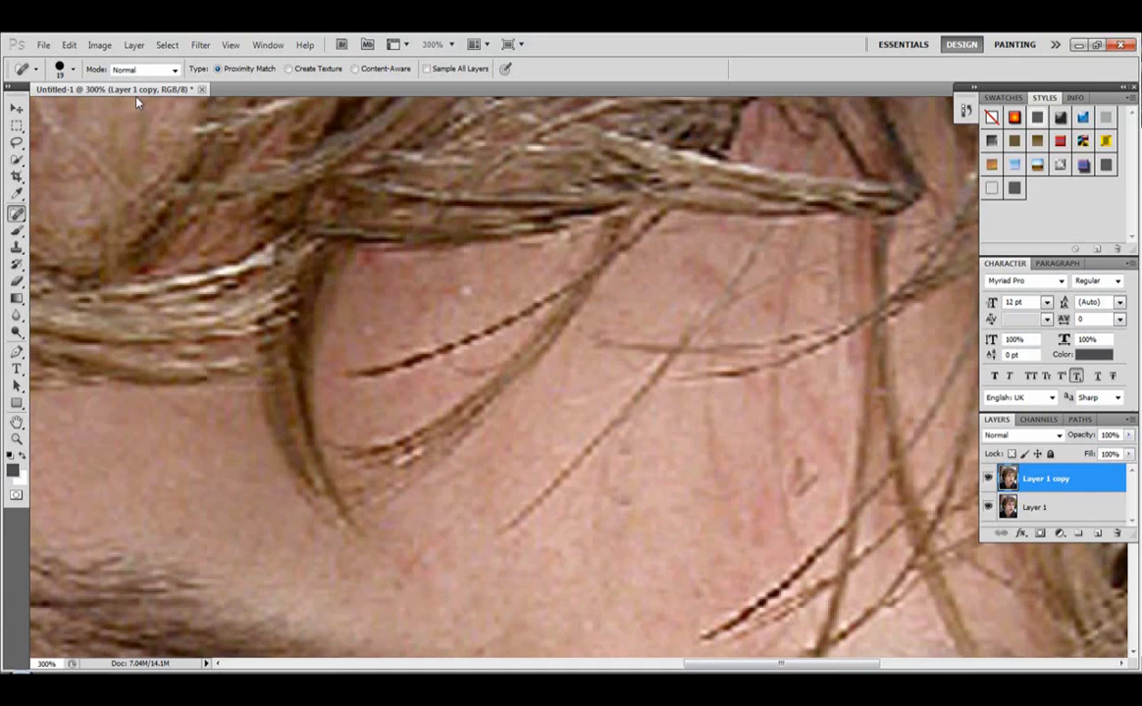
- Undo the Spot Healing Brush strokes on the forehead between the hair strands
click(69, 45)
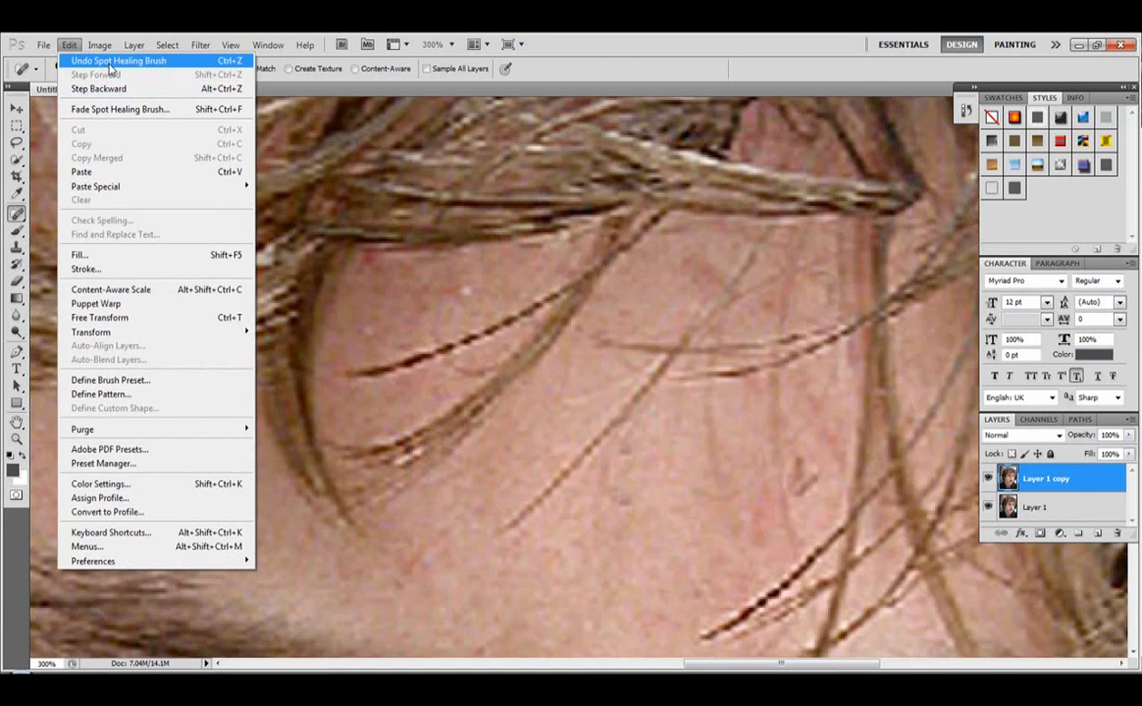
click(111, 61)
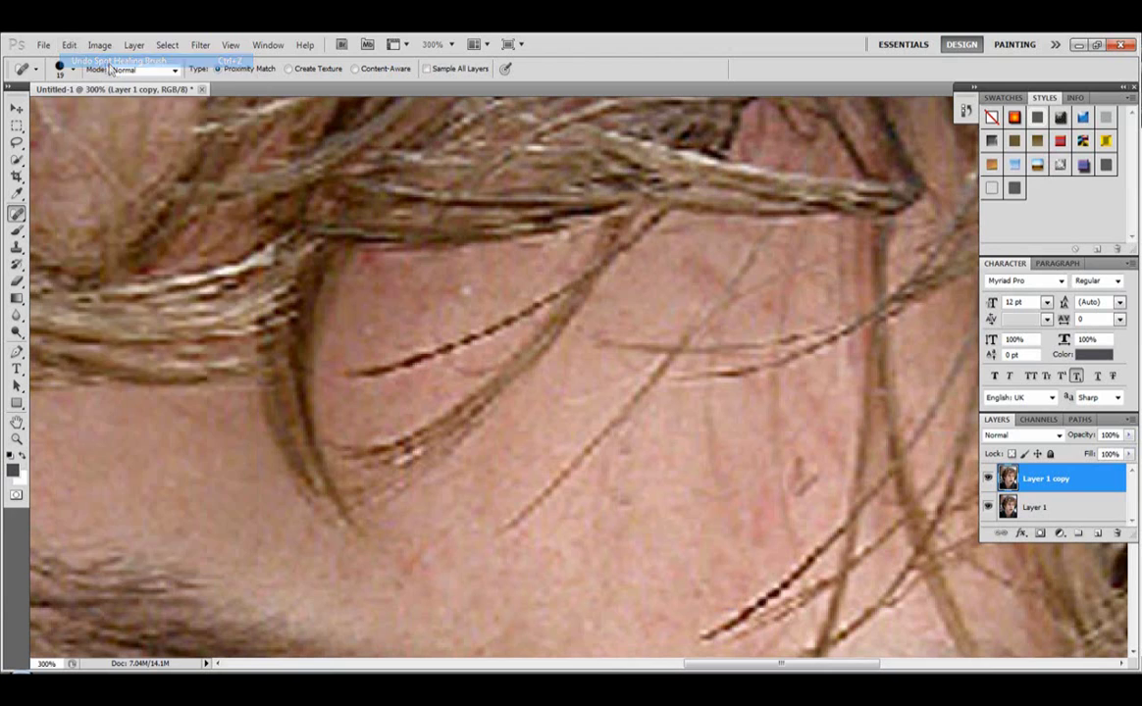
click(69, 45)
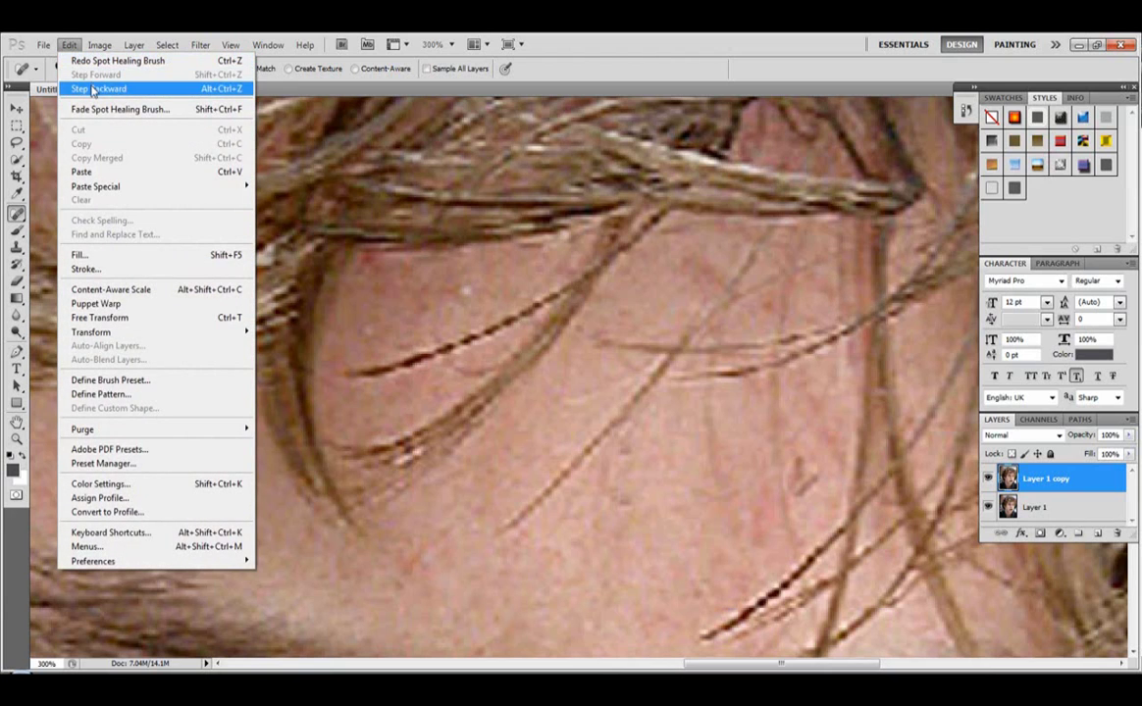
click(93, 88)
click(68, 45)
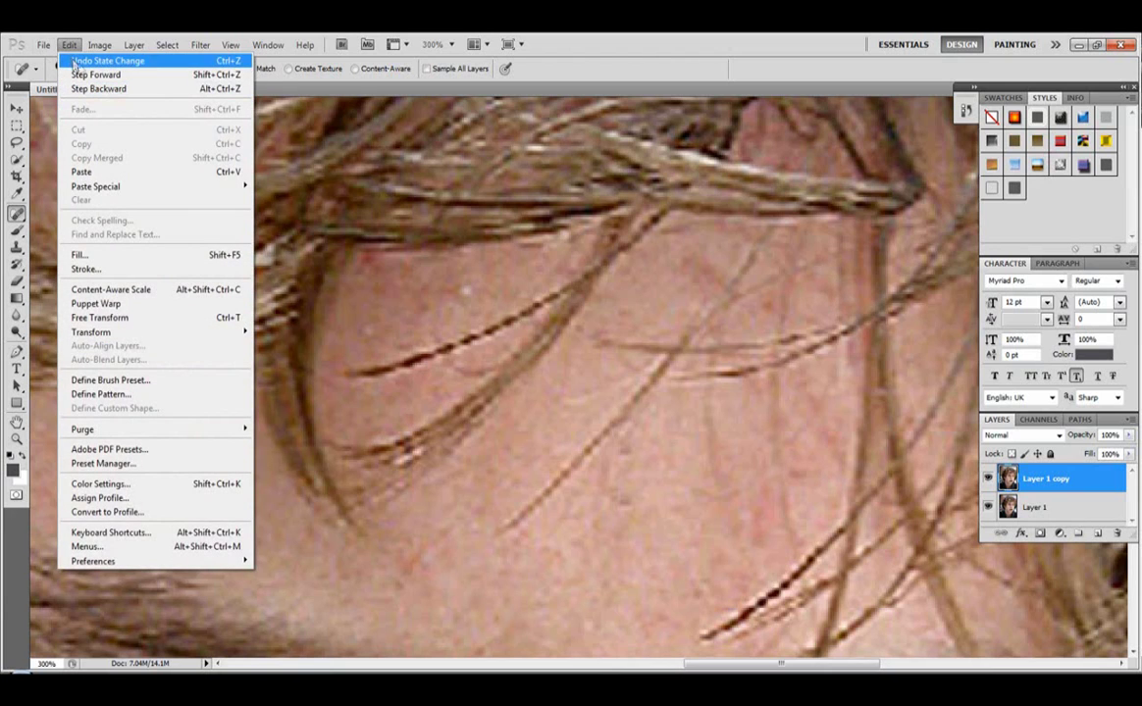
click(96, 75)
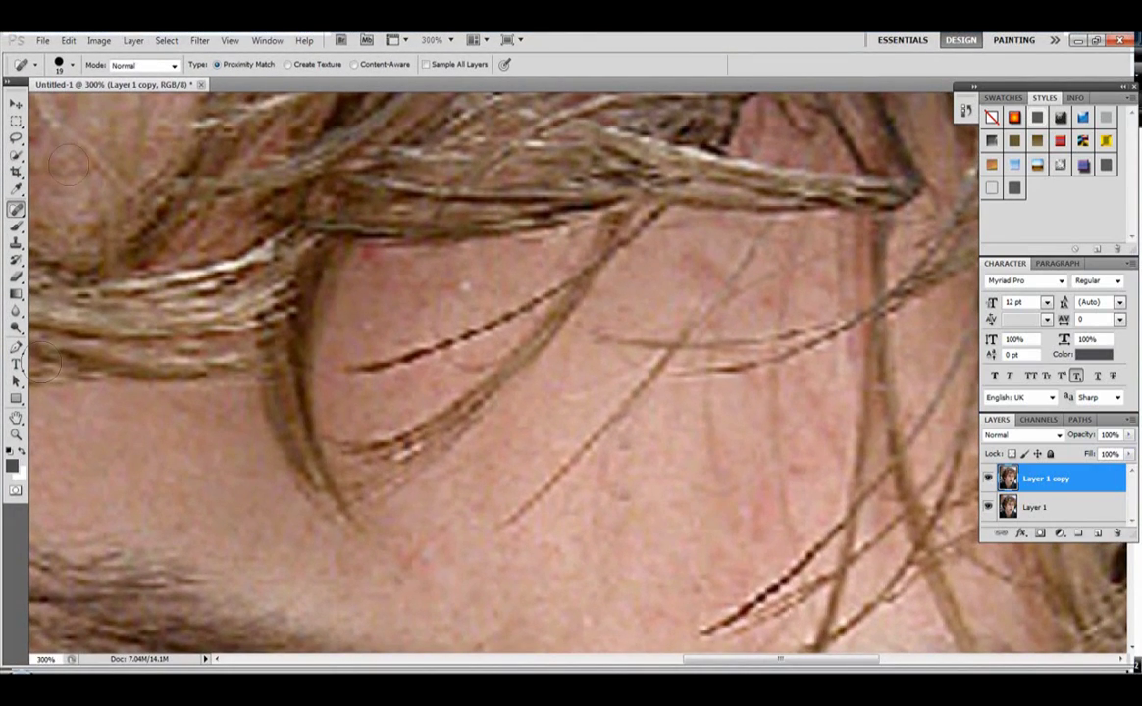
- Patch out the small marks on the forehead near the dark hair strands with the Patch Tool set to Source, and deselect
click(16, 209)
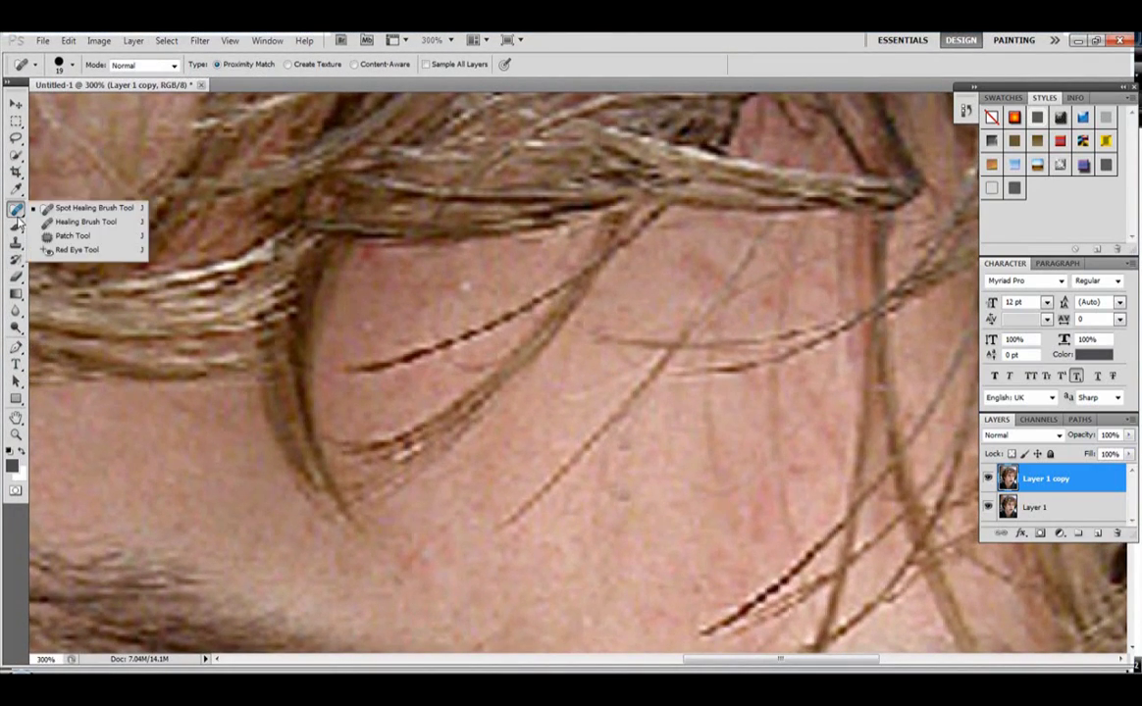
click(68, 235)
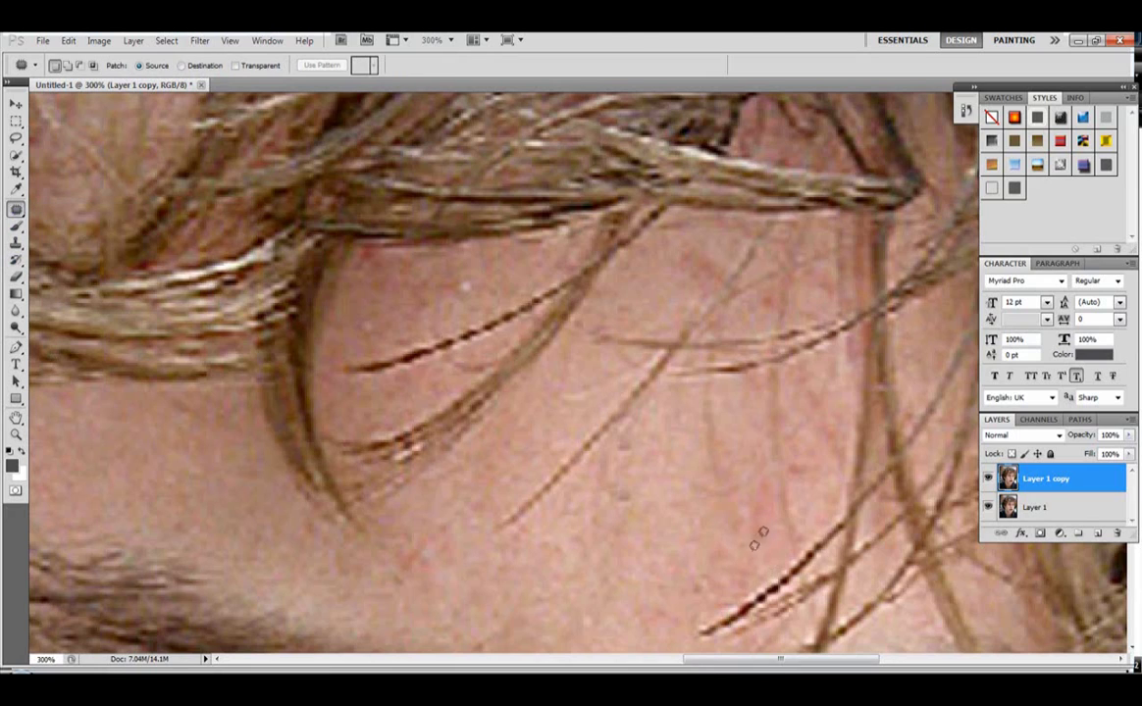
drag(767, 466, 744, 535)
mouse_move(730, 521)
mouse_down()
mouse_move(674, 528)
mouse_move(623, 555)
mouse_up()
drag(766, 444, 766, 445)
drag(767, 448, 675, 484)
click(767, 448)
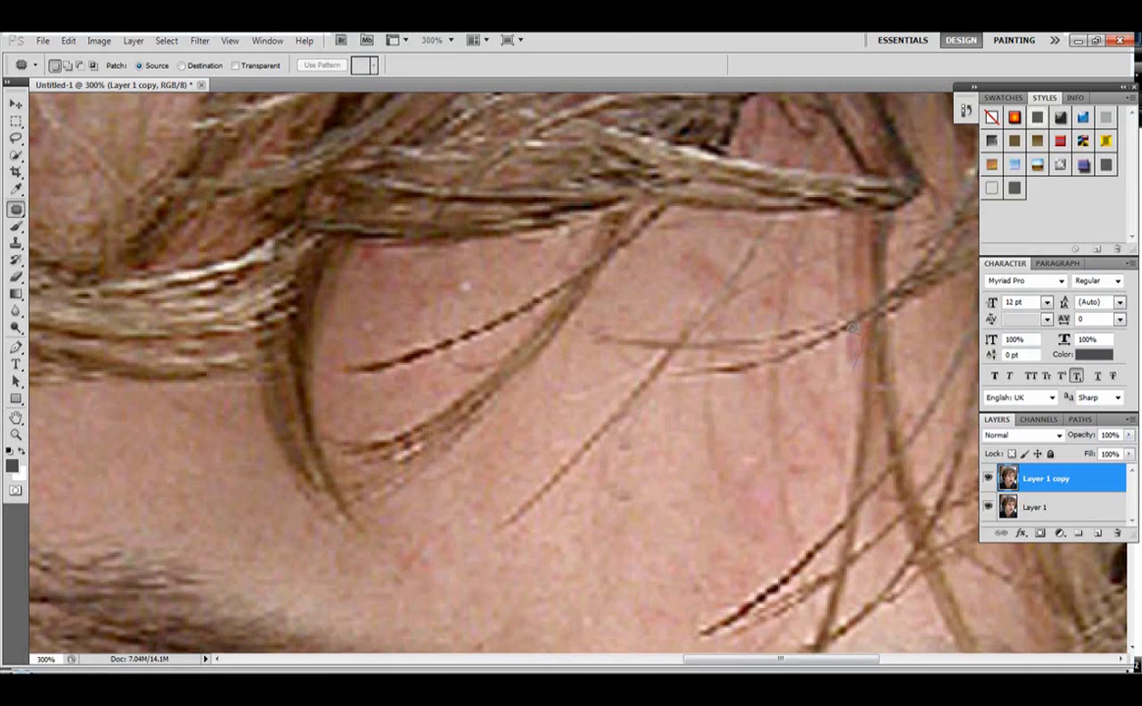
- Patch the reddish skin beside the long vertical hair strand with clean forehead skin, and deselect
drag(824, 369, 795, 424)
mouse_move(854, 361)
mouse_down()
mouse_move(852, 339)
mouse_move(819, 388)
mouse_move(680, 476)
mouse_move(636, 541)
mouse_up()
key(ctrl+d)
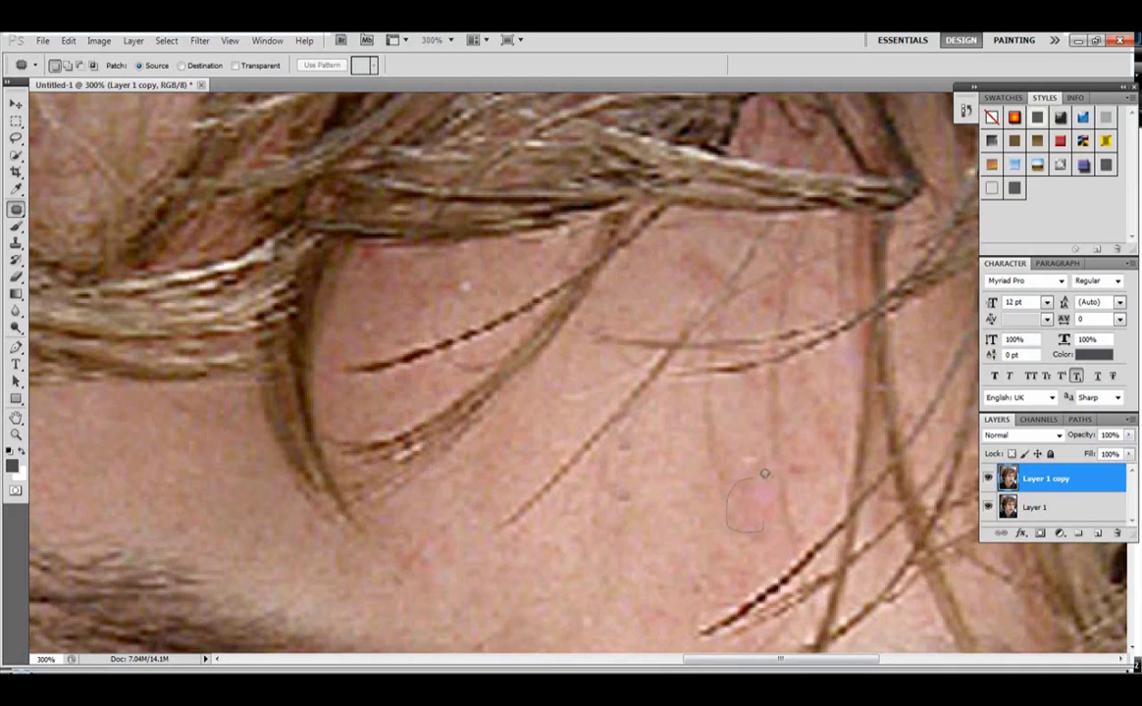
- Patch out the remaining reddish marks in the middle of the forehead and the one just below the fringe, and deselect
mouse_move(749, 528)
mouse_down()
mouse_move(766, 525)
mouse_move(647, 549)
mouse_up()
key(ctrl+d)
mouse_move(804, 483)
mouse_down()
mouse_move(795, 445)
mouse_move(806, 475)
mouse_up()
mouse_move(797, 465)
mouse_down()
mouse_move(741, 486)
mouse_move(693, 522)
mouse_up()
key(ctrl+d)
drag(709, 294, 698, 297)
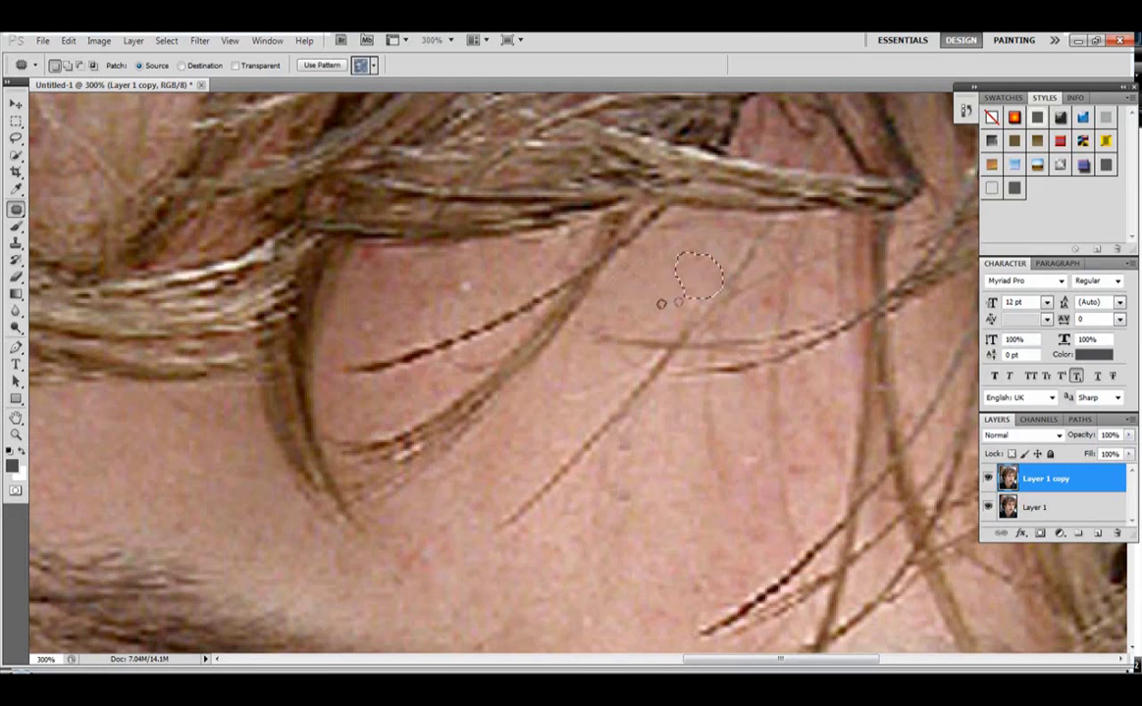
key(ctrl+d)
- Patch the small reddish area of skin showing above the hair lock across the forehead, and deselect
scroll(708, 289, up, 10)
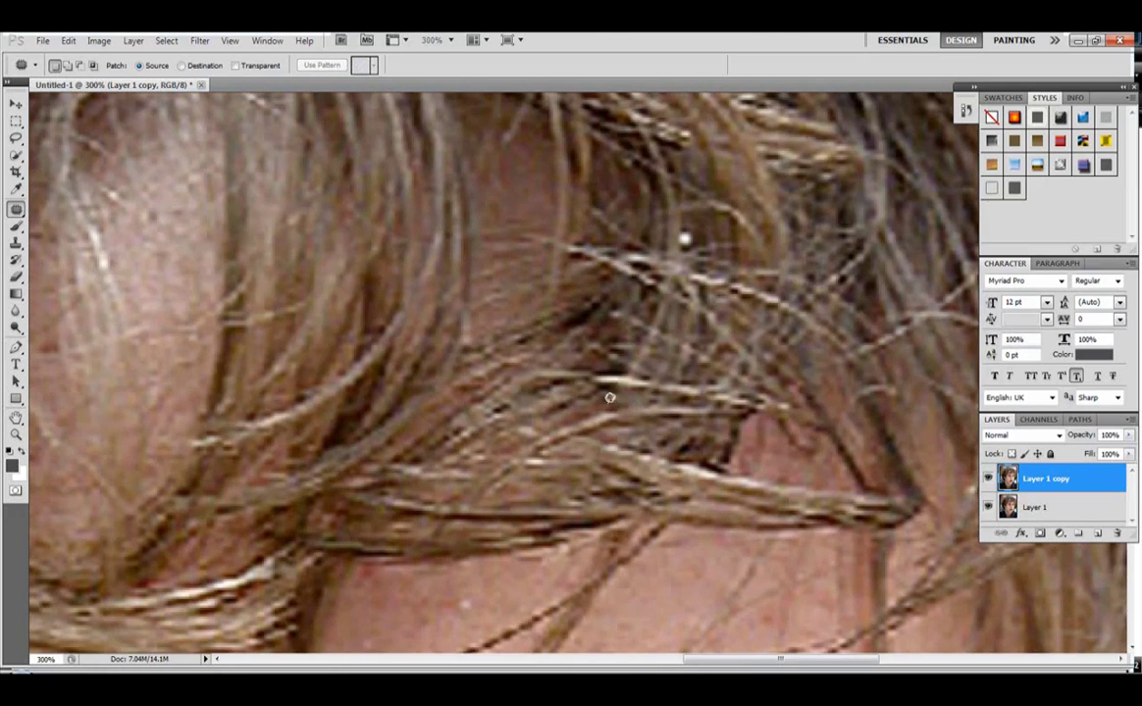
scroll(610, 397, up, 3)
scroll(608, 397, down, 6)
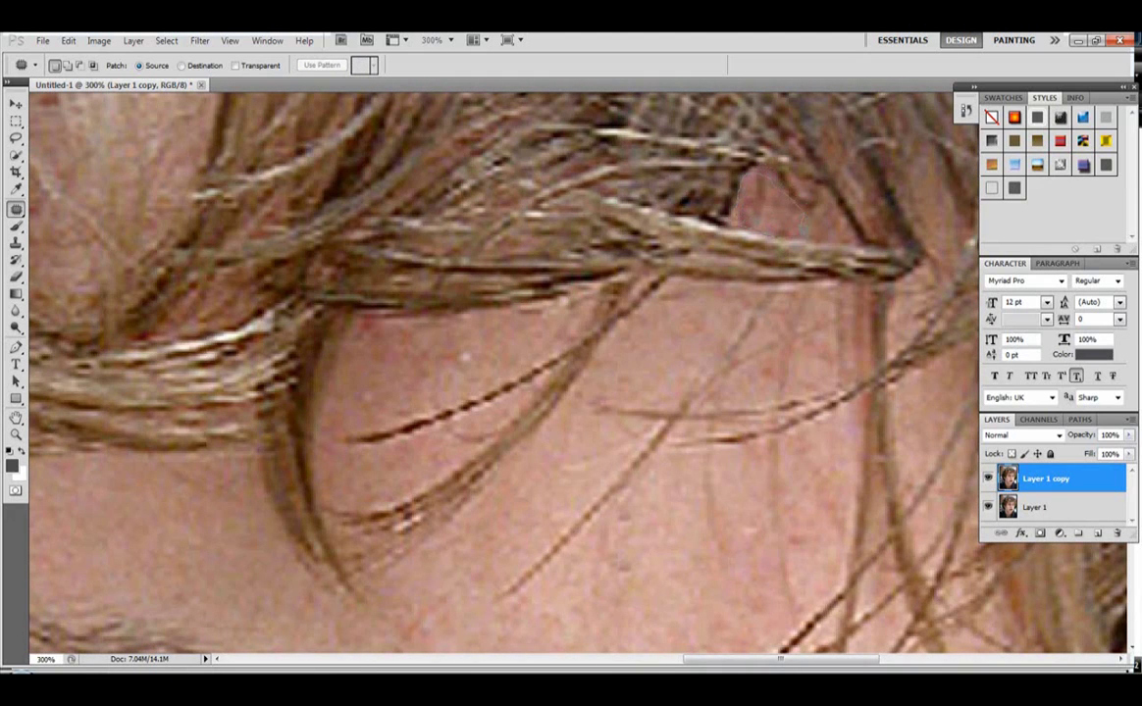
mouse_move(803, 231)
mouse_down()
mouse_move(762, 307)
mouse_move(706, 576)
mouse_up()
key(ctrl+d)
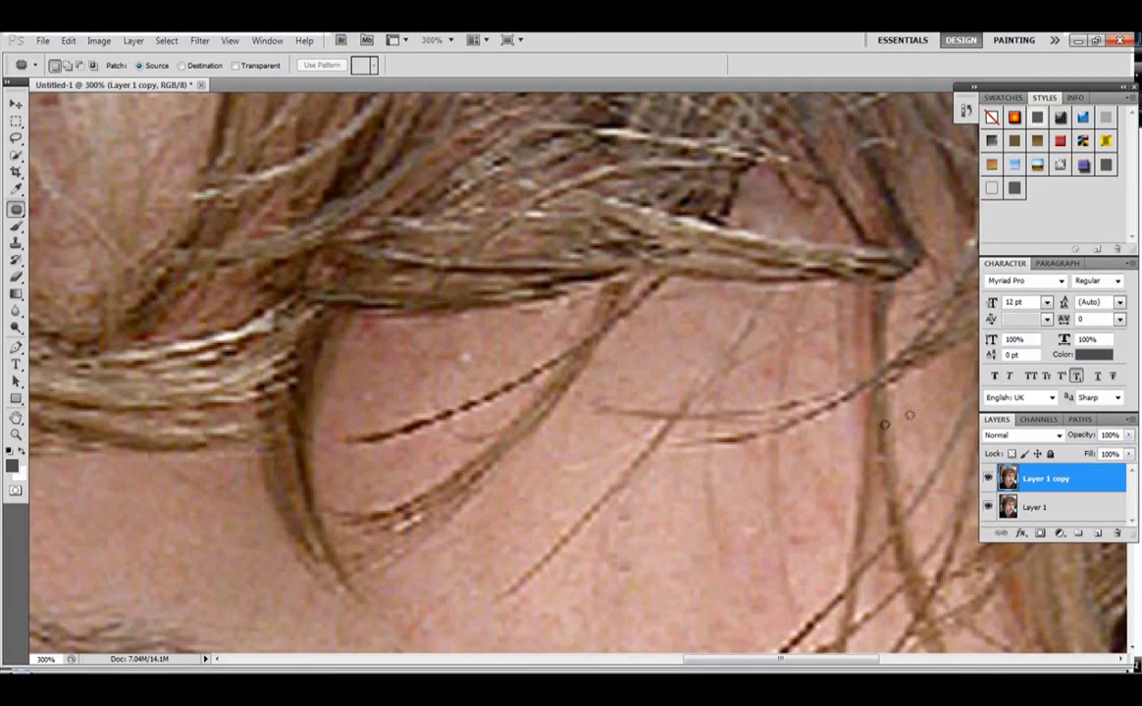
- Patch out the reddish spot on the chin beneath the lower lip, and deselect
scroll(887, 417, down, 5)
scroll(897, 412, up, 8)
scroll(902, 416, down, 6)
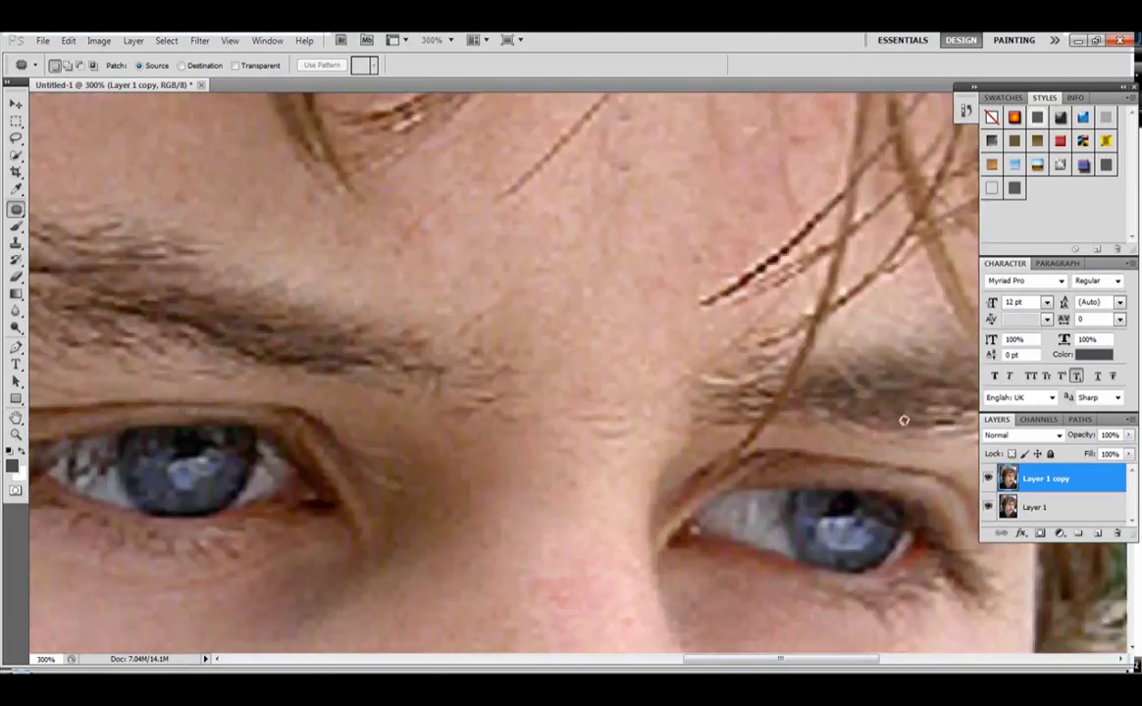
scroll(902, 420, down, 8)
scroll(900, 420, down, 6)
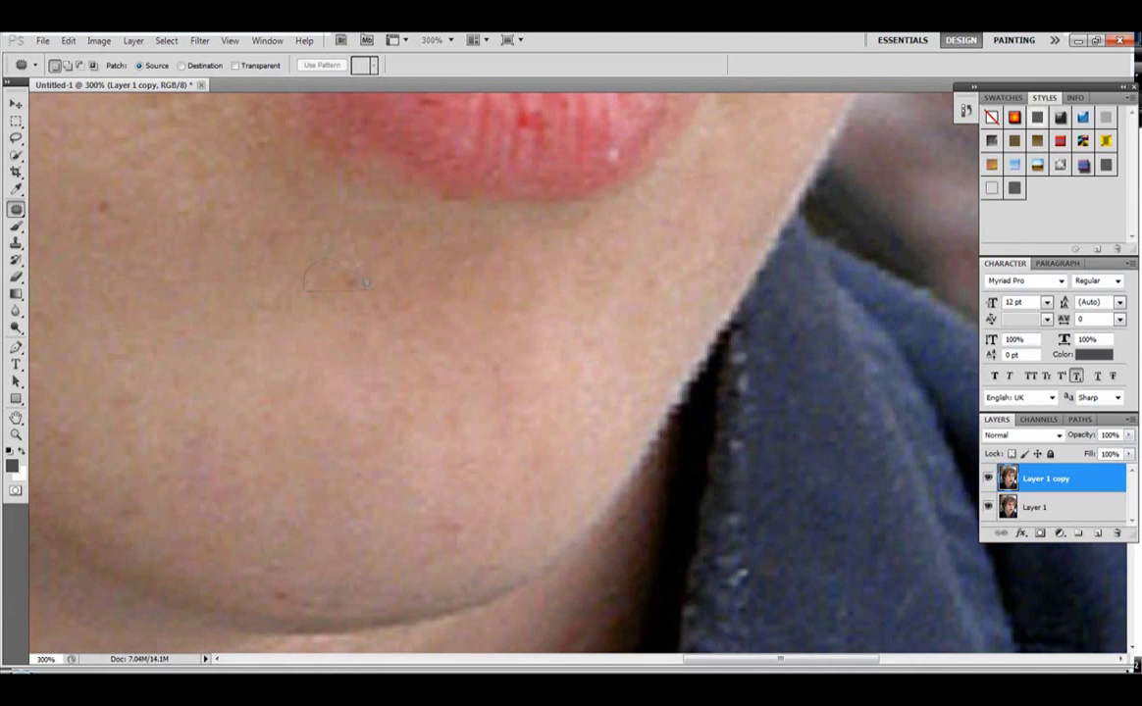
mouse_move(366, 283)
mouse_down()
mouse_move(351, 313)
mouse_move(373, 310)
mouse_move(365, 294)
mouse_move(294, 339)
mouse_up()
key(ctrl+d)
- Patch out the reddish spot on the neck and the faint mark higher up below the jawline, and deselect
right_click(112, 397)
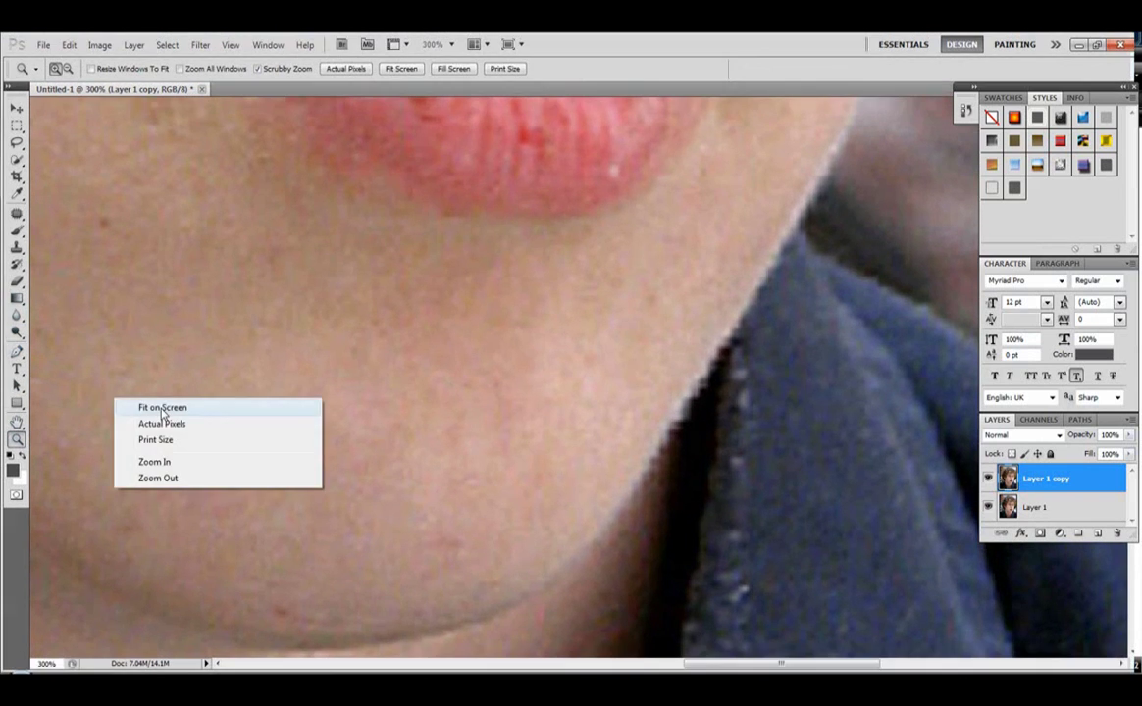
click(162, 403)
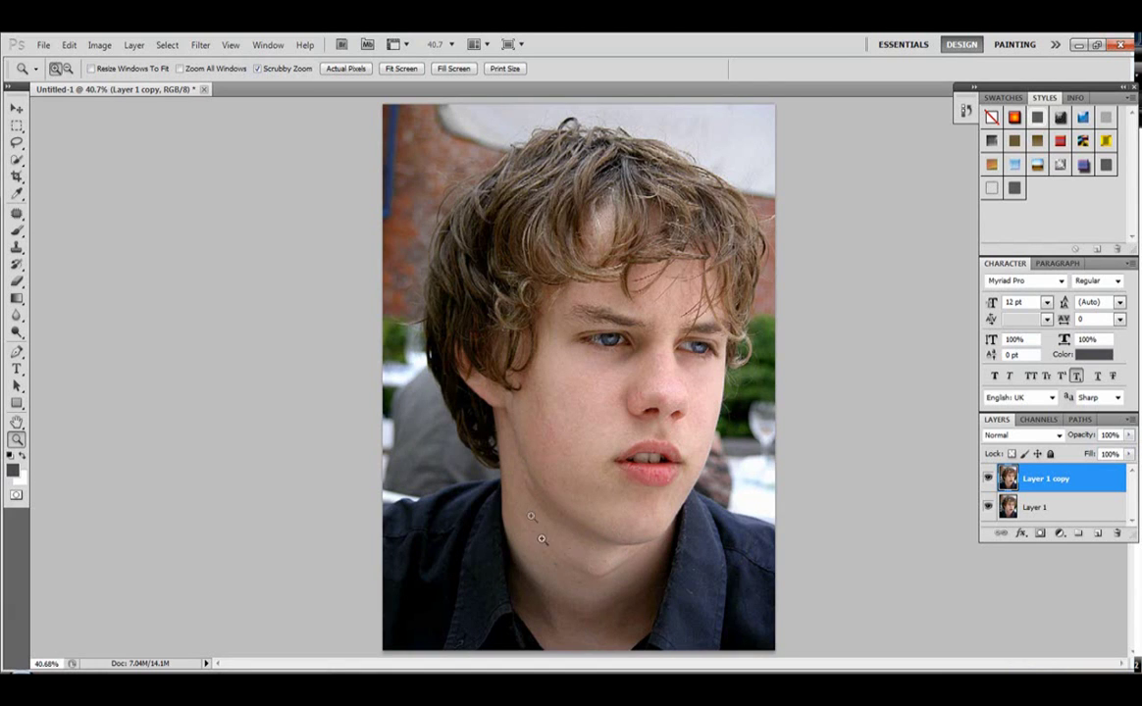
click(565, 565)
click(555, 582)
click(551, 590)
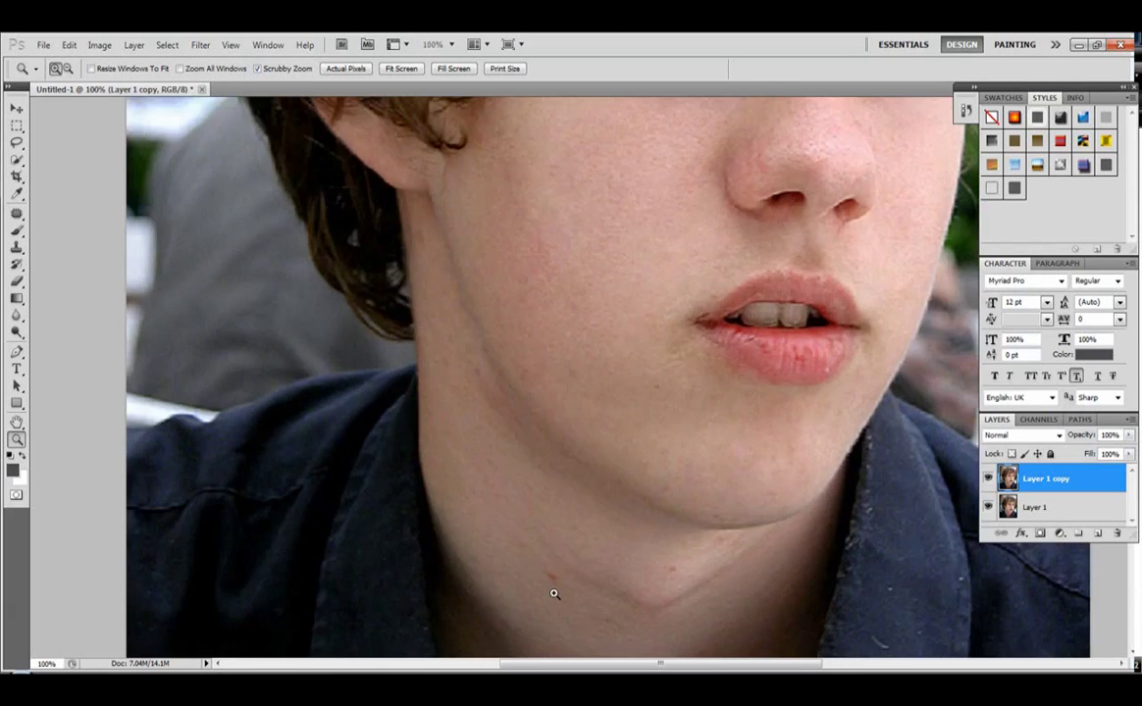
click(553, 592)
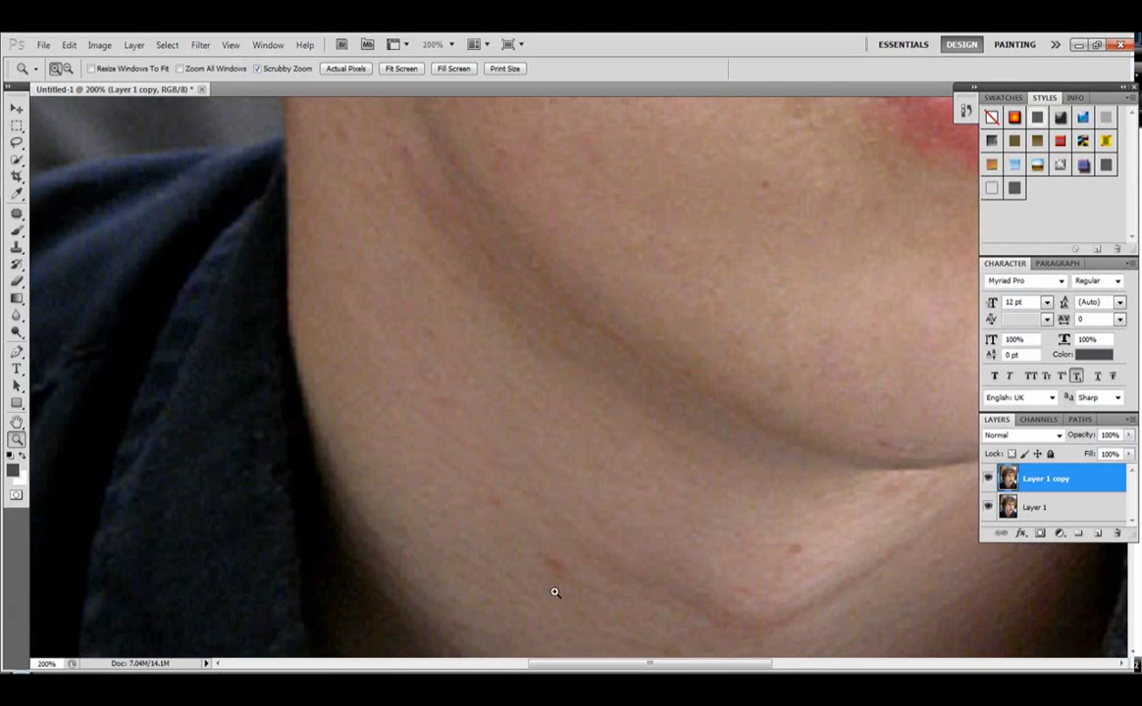
click(17, 213)
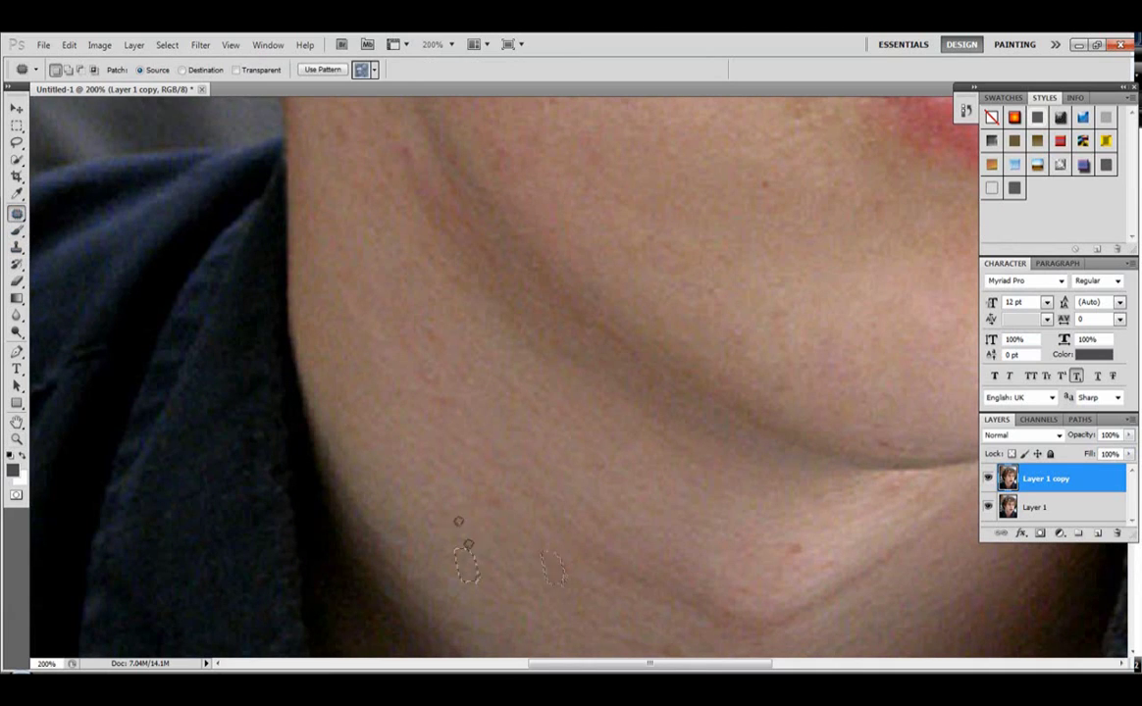
drag(426, 363, 429, 367)
mouse_move(422, 343)
mouse_down()
mouse_move(405, 389)
mouse_move(417, 400)
mouse_up()
click(583, 454)
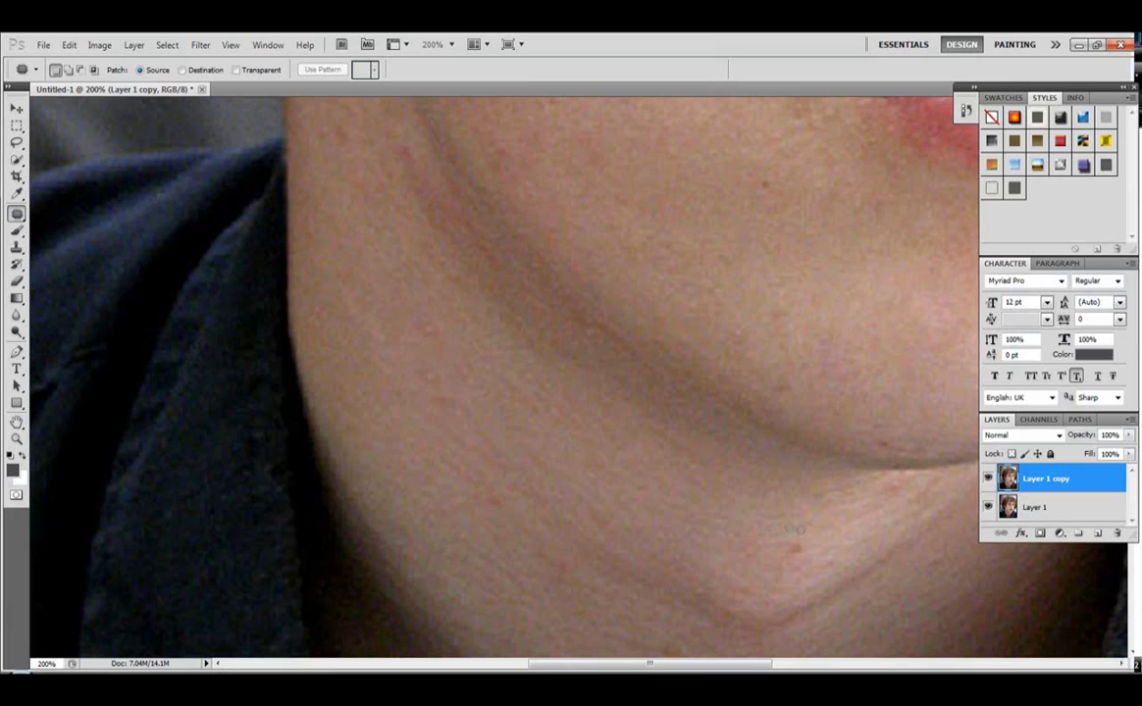
- Patch out the red spot under the chin and the brown spot lower on the neck, and deselect
drag(778, 535, 689, 519)
click(666, 495)
scroll(667, 499, down, 5)
scroll(667, 498, down, 2)
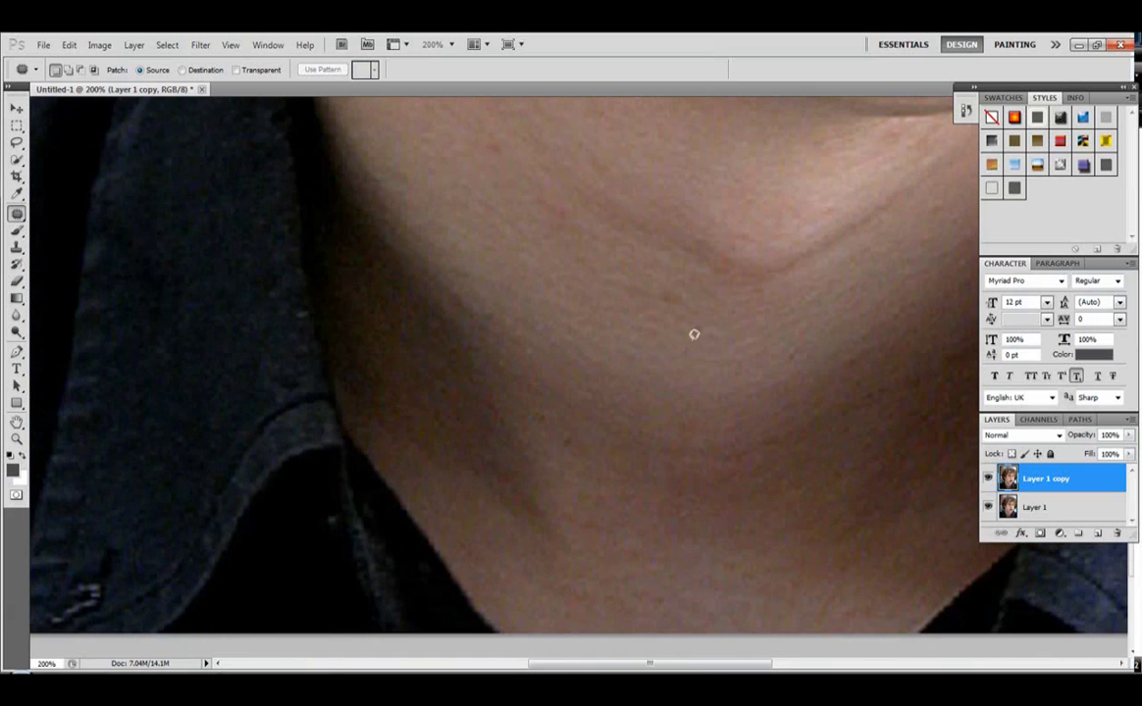
drag(685, 312, 631, 292)
click(800, 332)
- Patch out the small spot on the forehead above the near eyebrow, and deselect
scroll(669, 284, up, 2)
scroll(686, 304, up, 3)
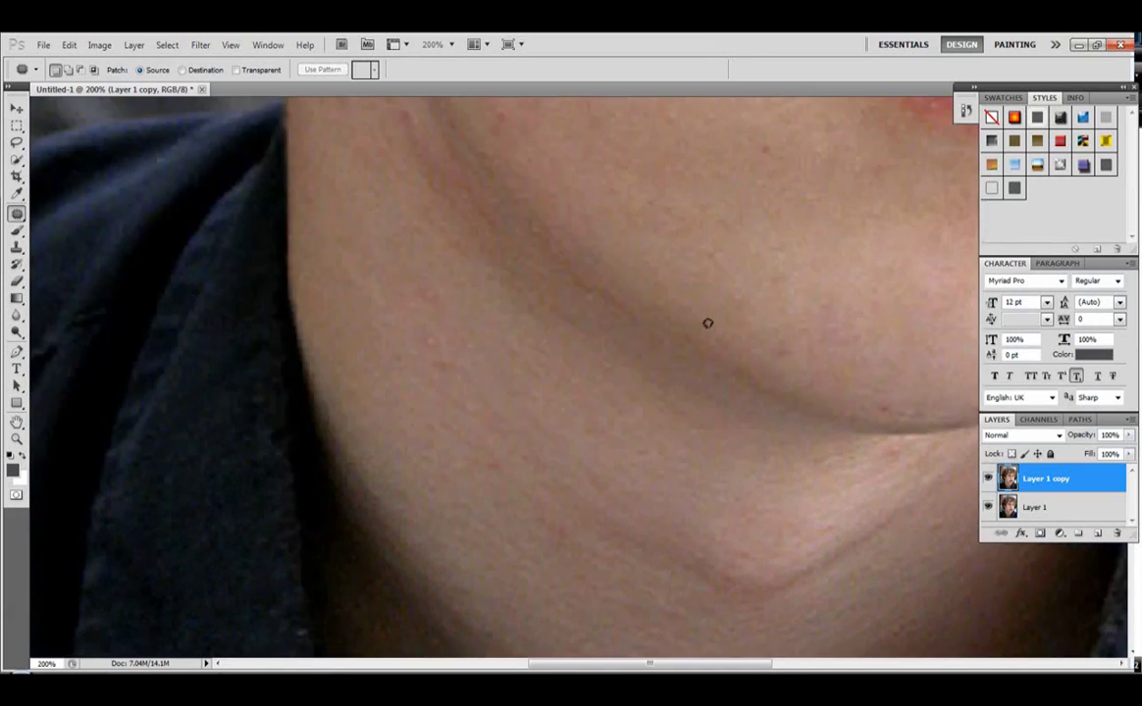
scroll(510, 333, up, 4)
scroll(538, 338, up, 8)
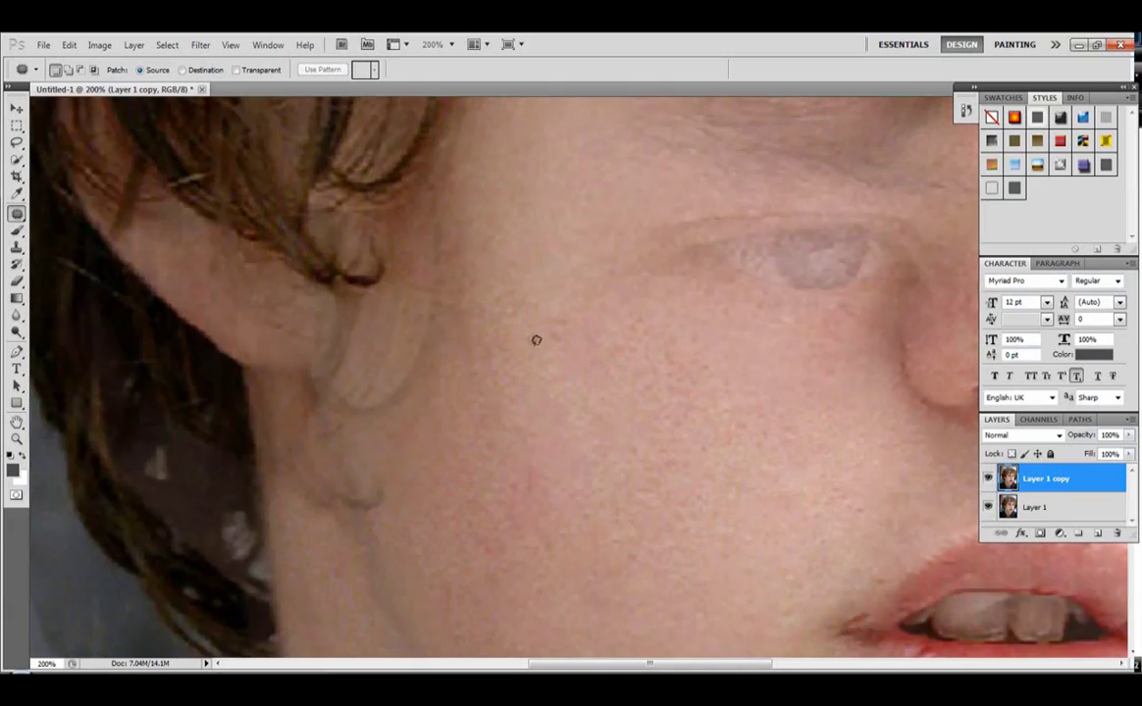
scroll(642, 324, down, 1)
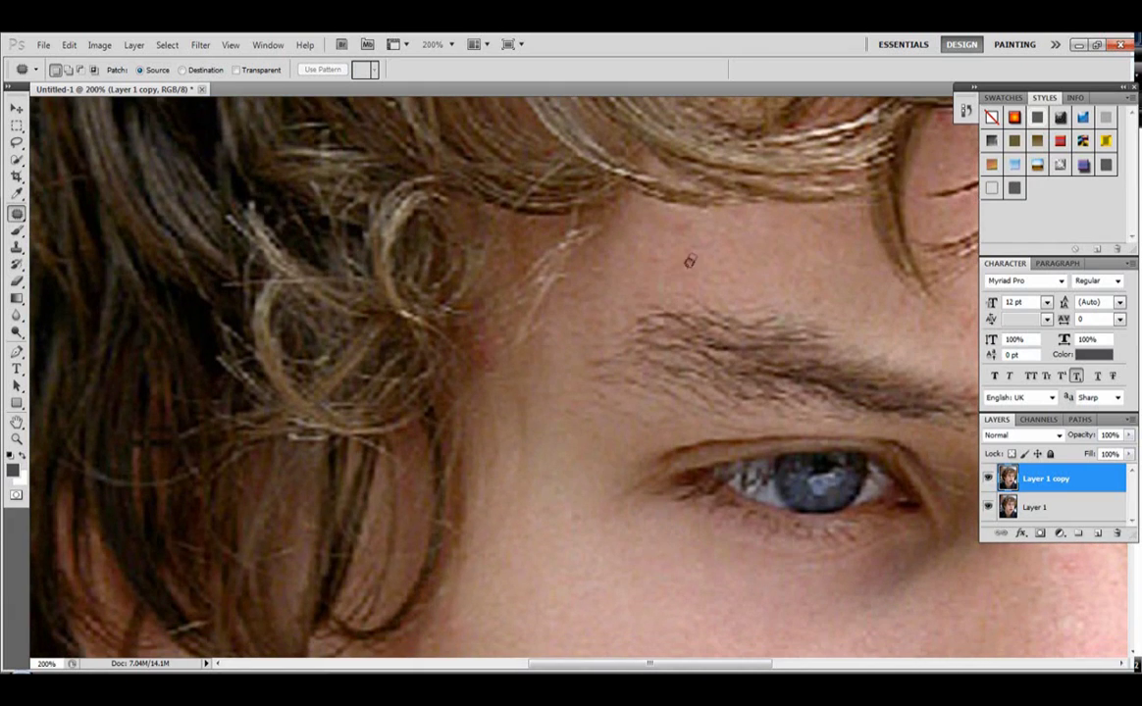
mouse_move(706, 232)
mouse_down()
mouse_move(673, 224)
mouse_move(634, 263)
mouse_up()
click(638, 261)
- Fit the whole portrait on screen and toggle the visibility of Layer 1 copy to compare the retouched photo with the original
scroll(607, 272, down, 3)
scroll(606, 271, down, 8)
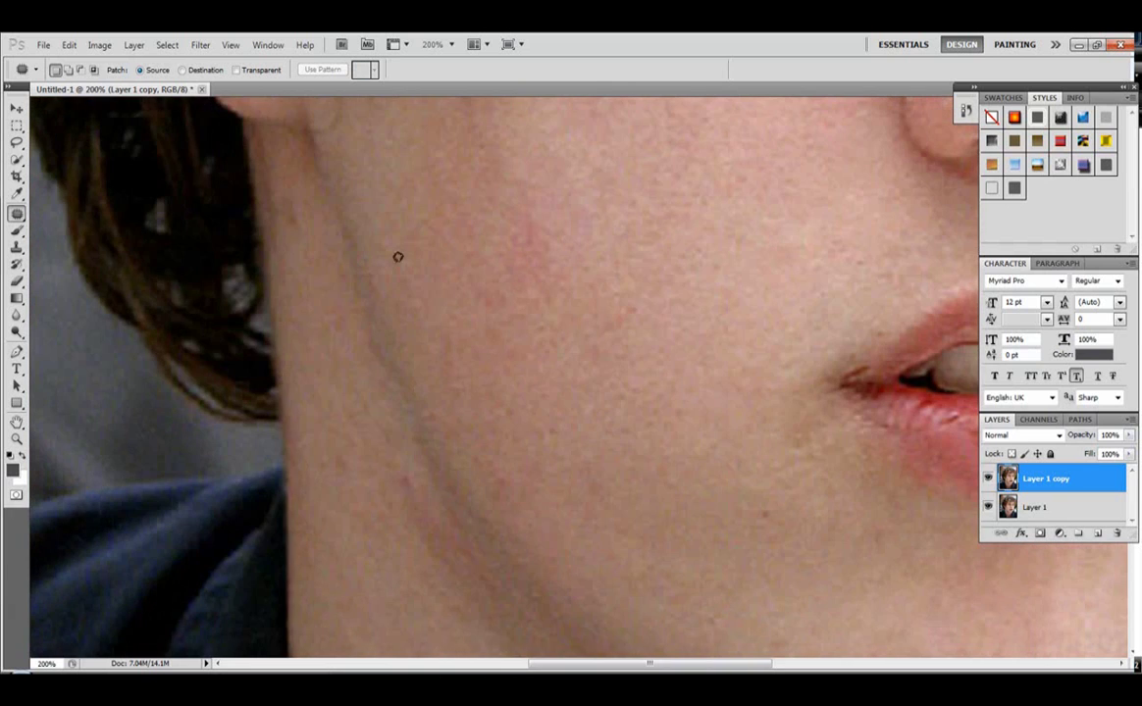
right_click(530, 284)
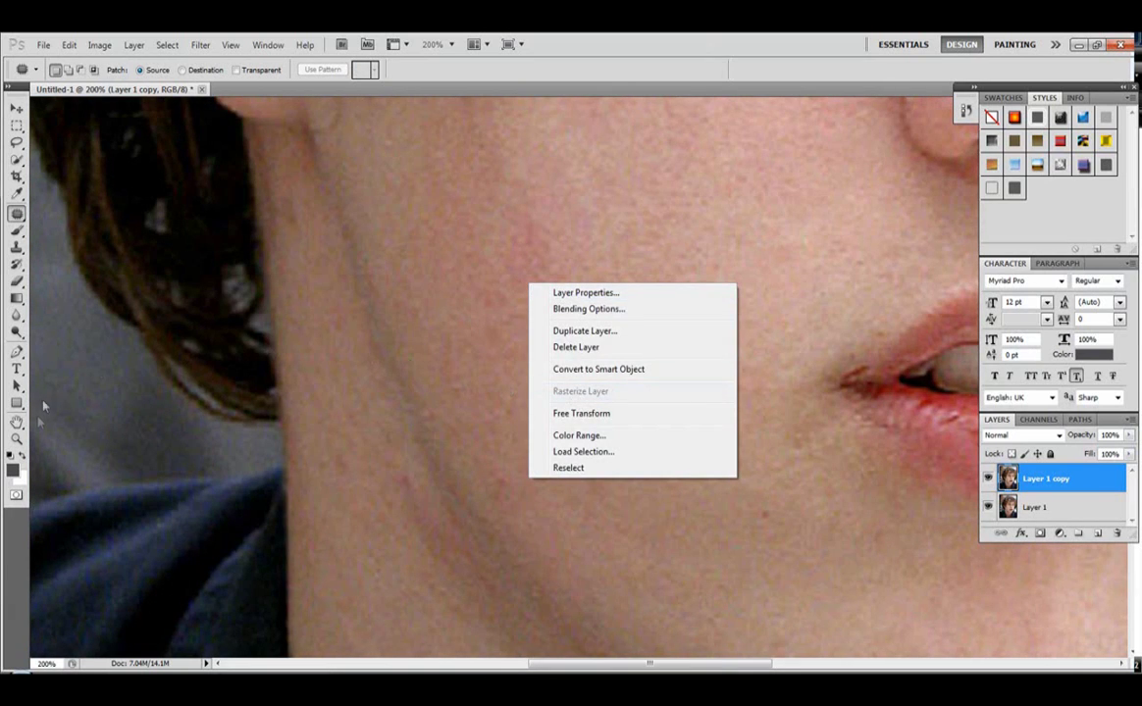
key(Escape)
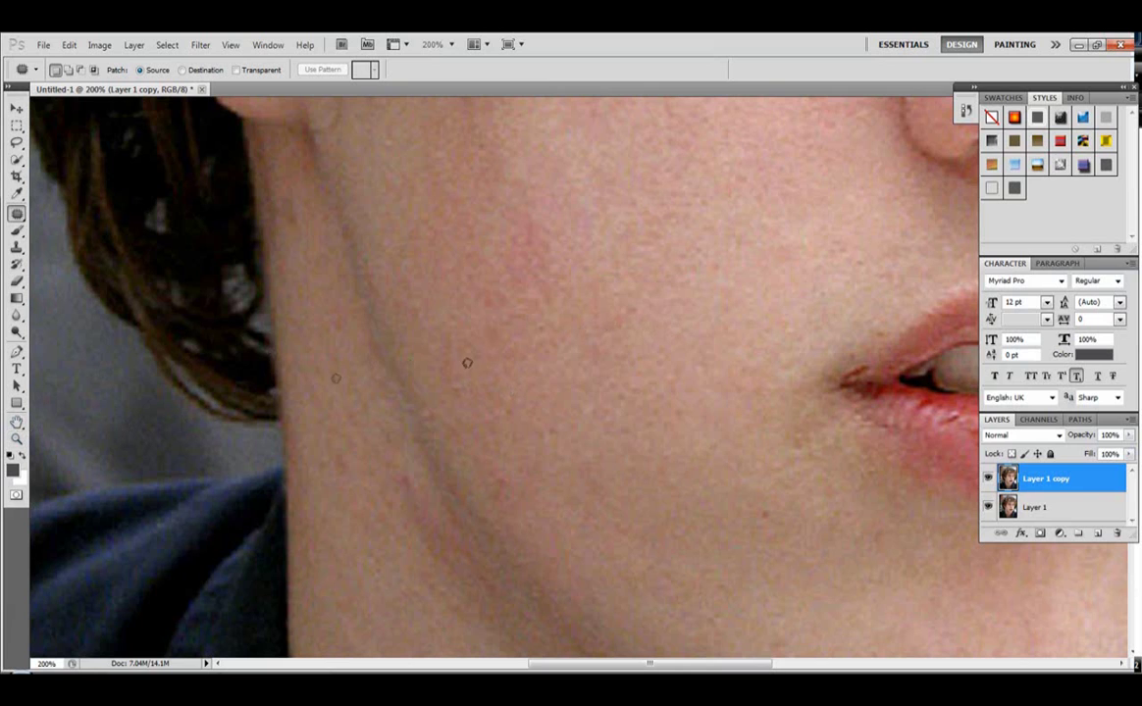
click(17, 438)
right_click(460, 335)
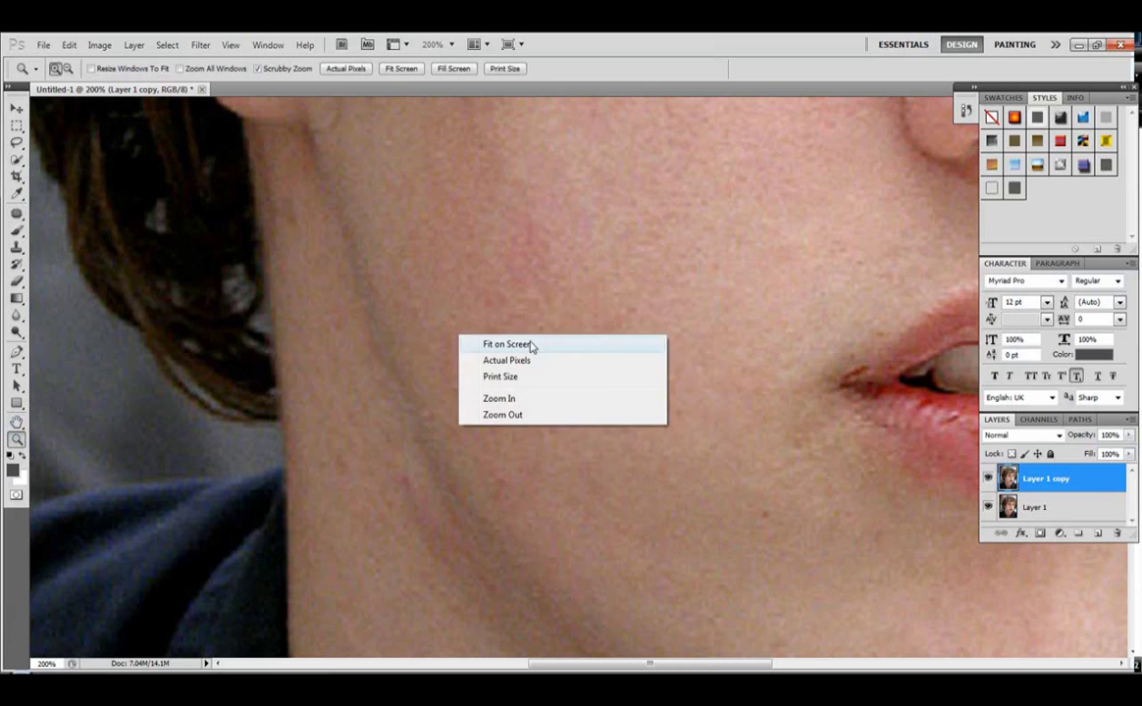
click(506, 344)
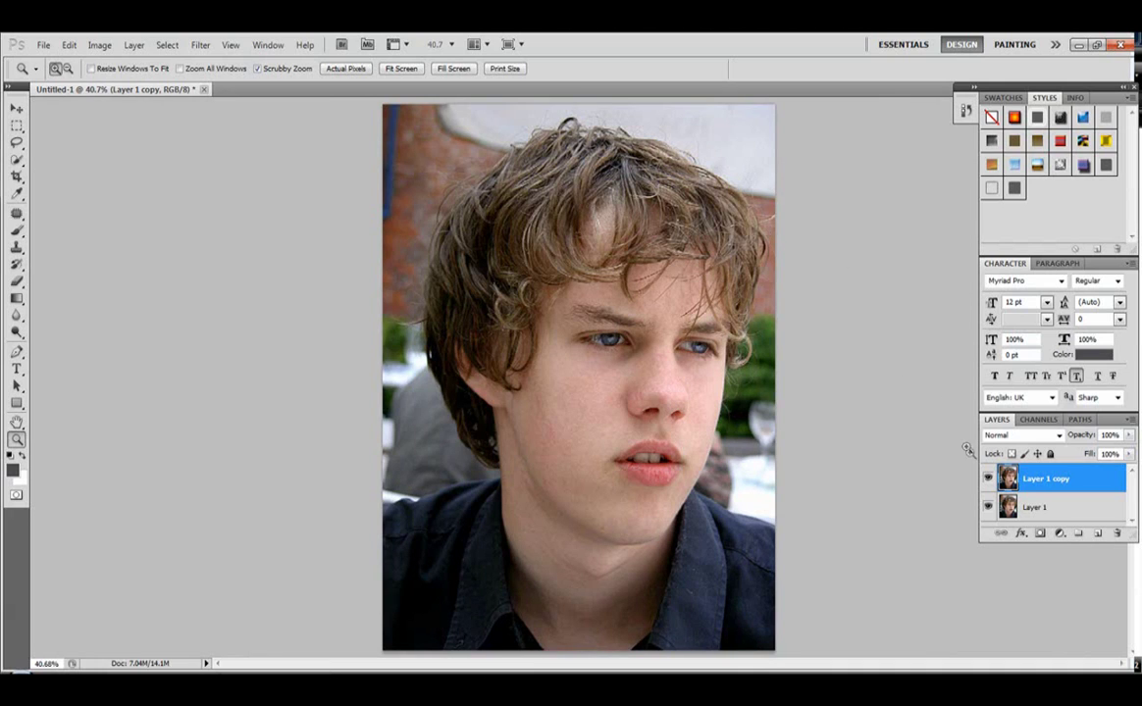
click(989, 480)
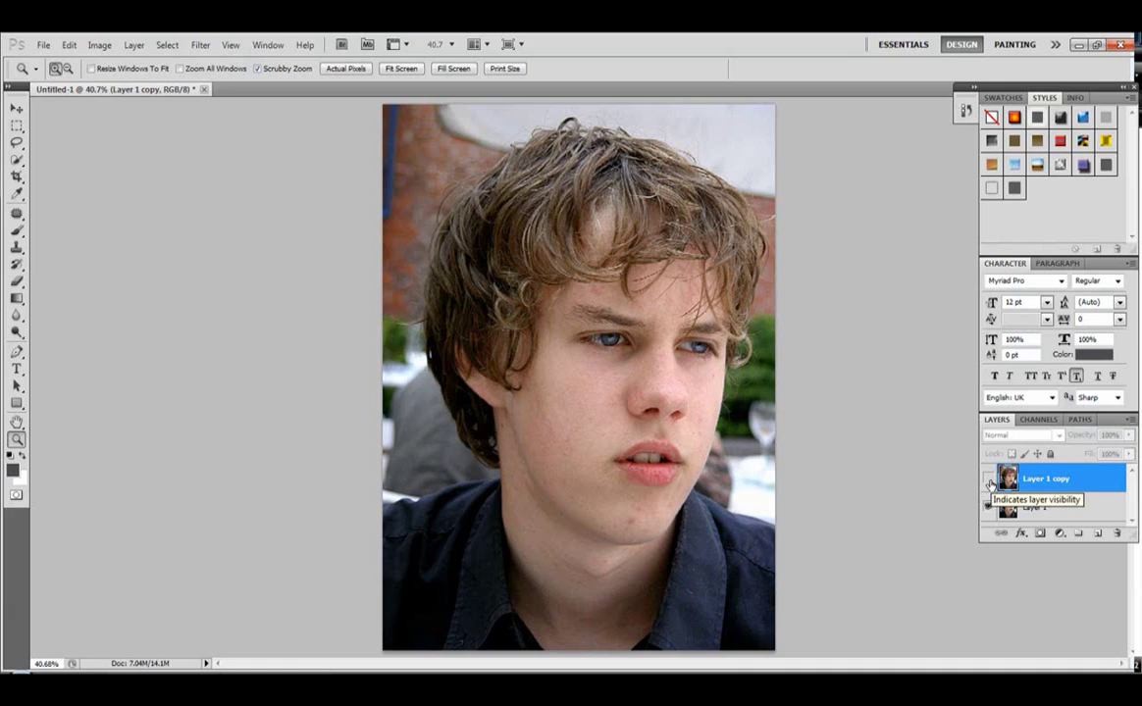
click(989, 479)
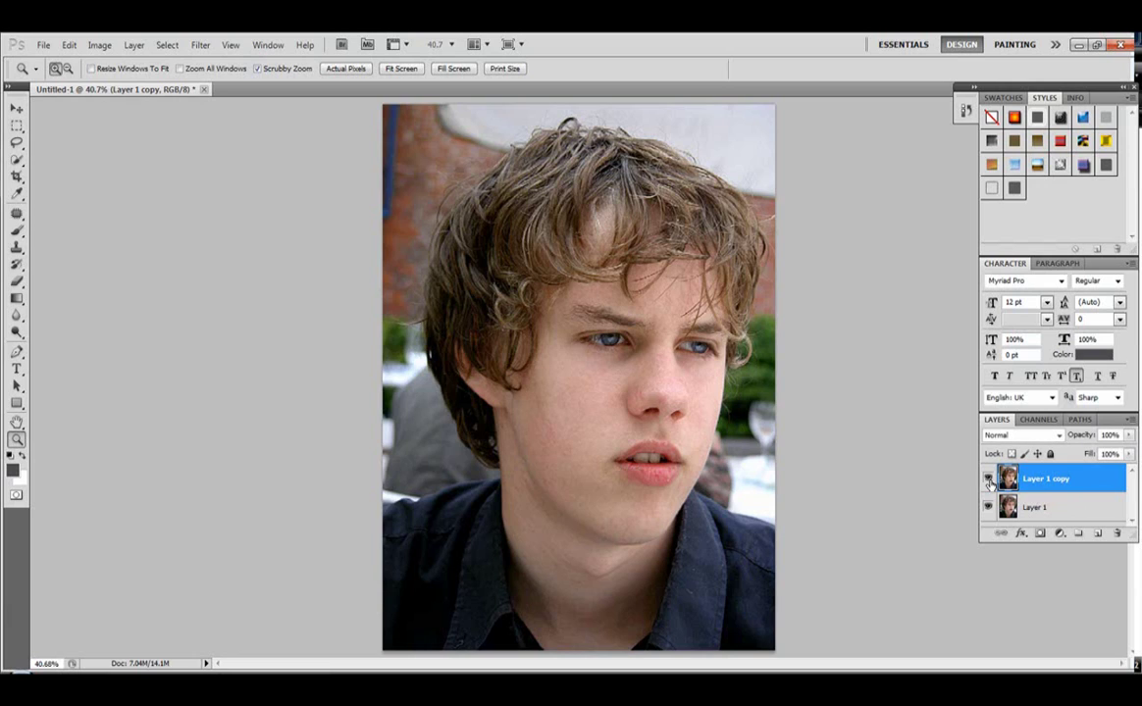
click(989, 480)
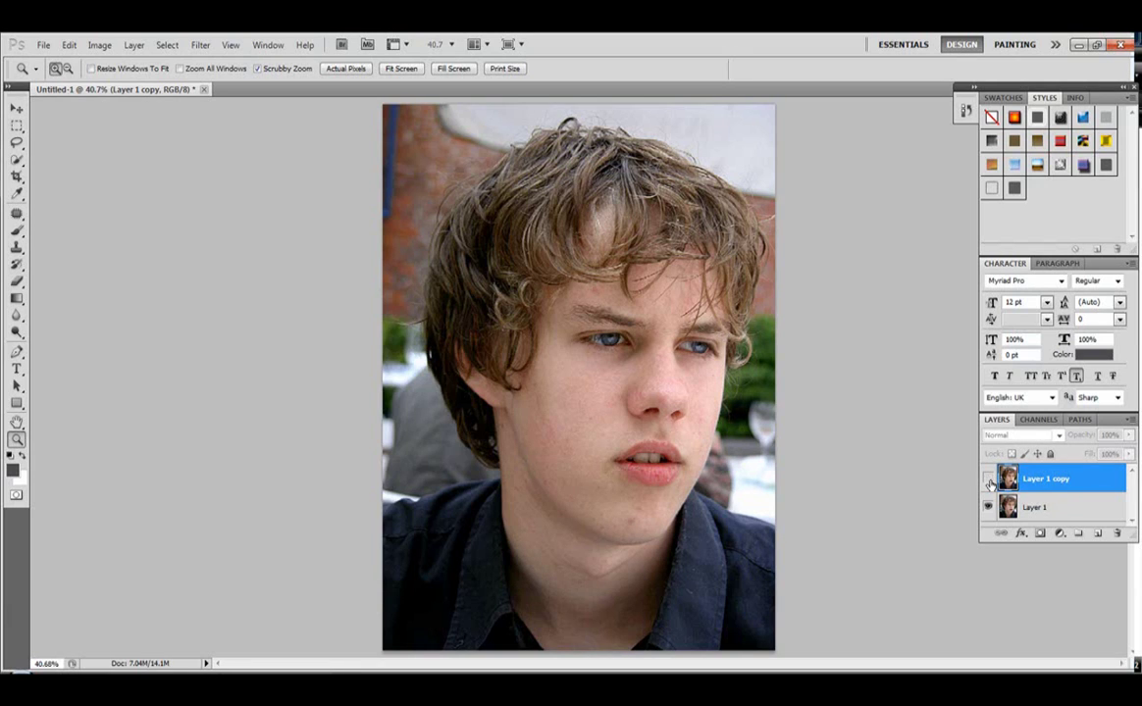
click(989, 480)
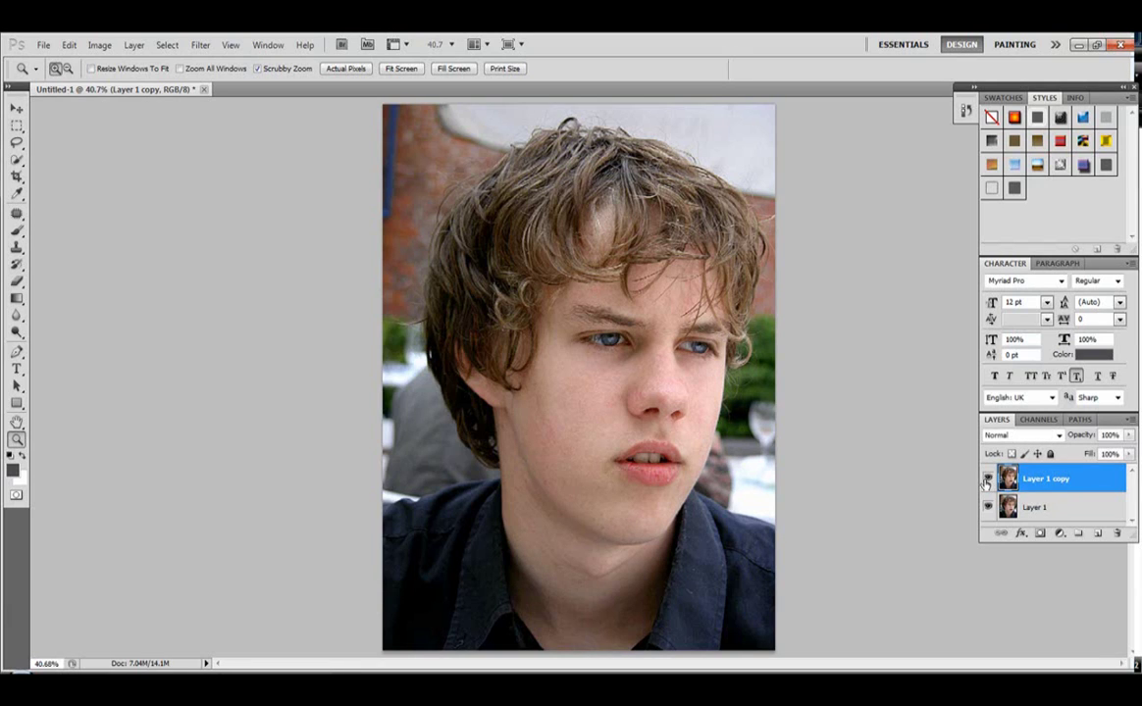
click(988, 480)
click(987, 480)
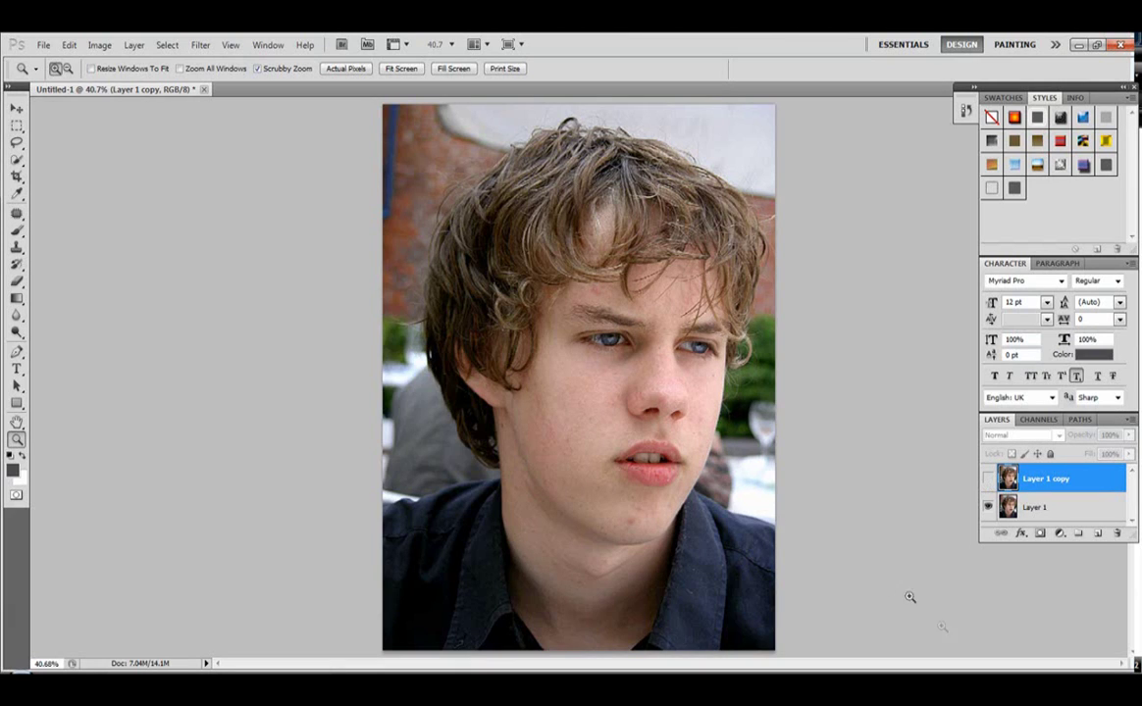
click(1000, 680)
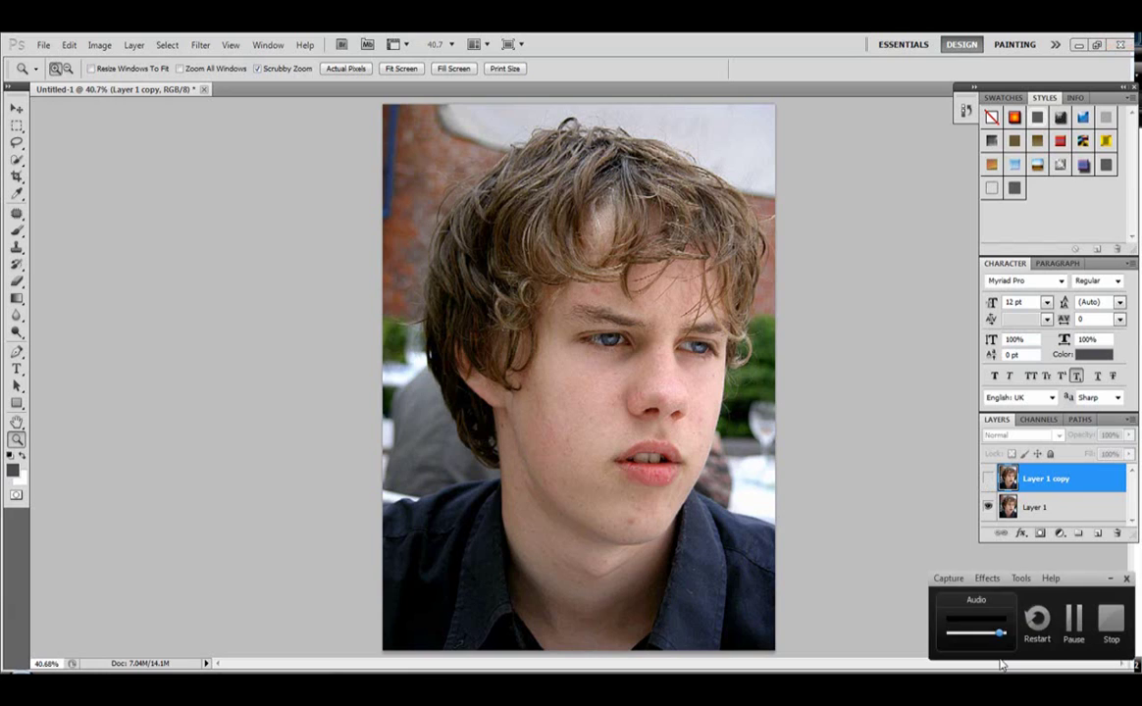
click(1010, 580)
click(1009, 583)
click(1110, 580)
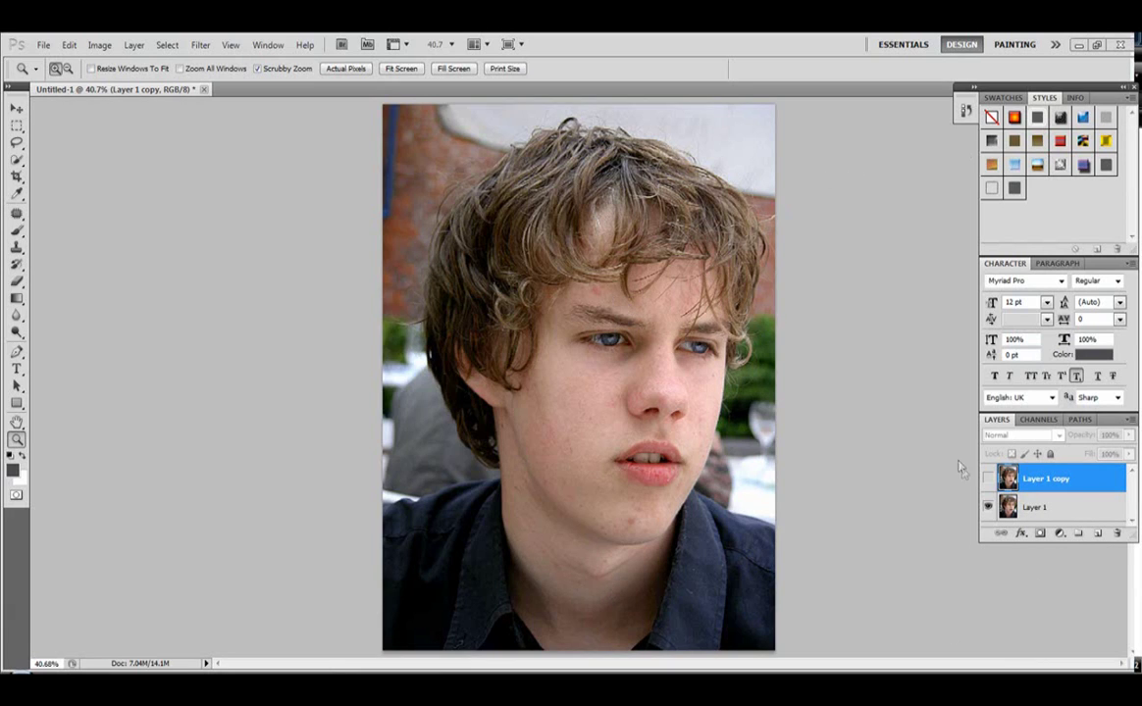
- Make the retouched Layer 1 copy visible
click(988, 478)
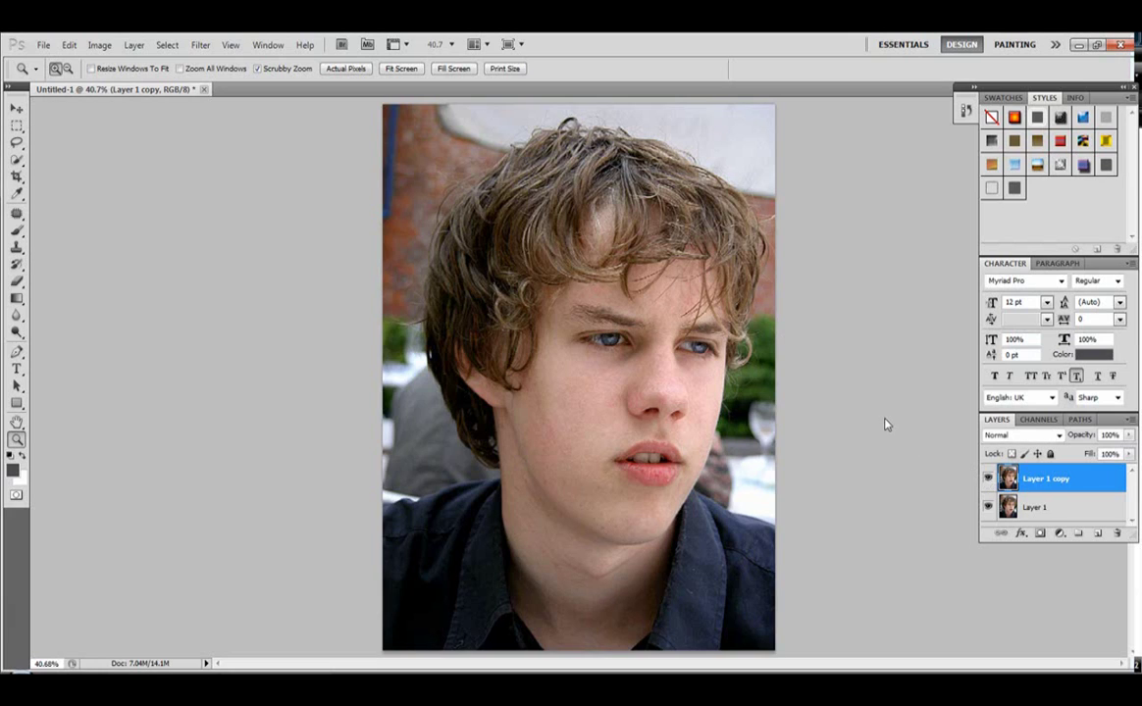